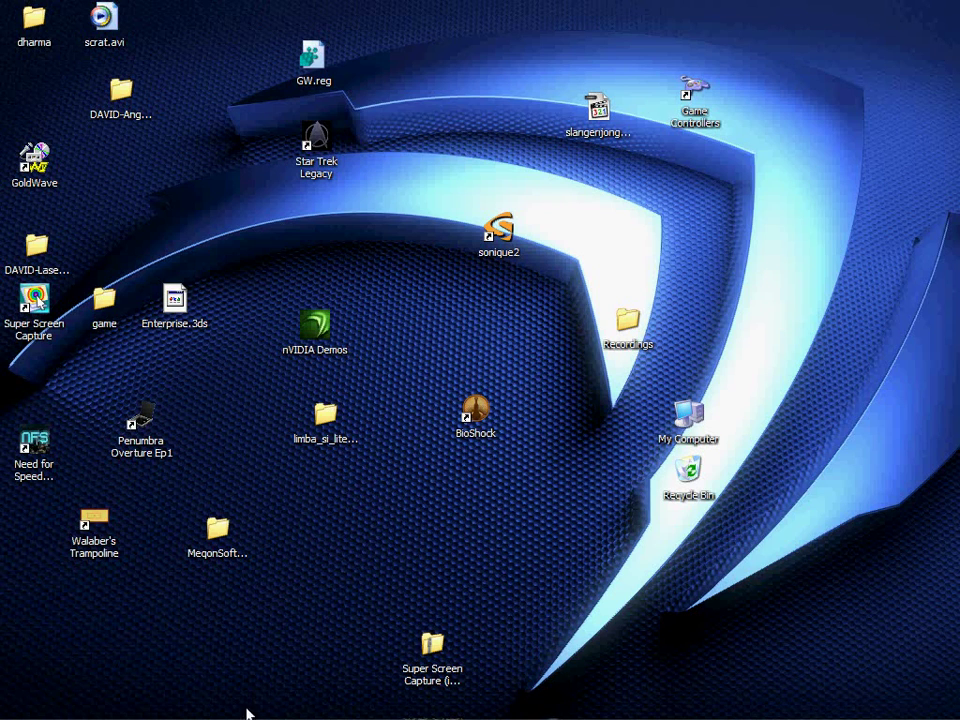
- Launch Blender from its desktop shortcut to reach the default cube scene
{"action": "mouse_move", "coordinate": [247, 713]}
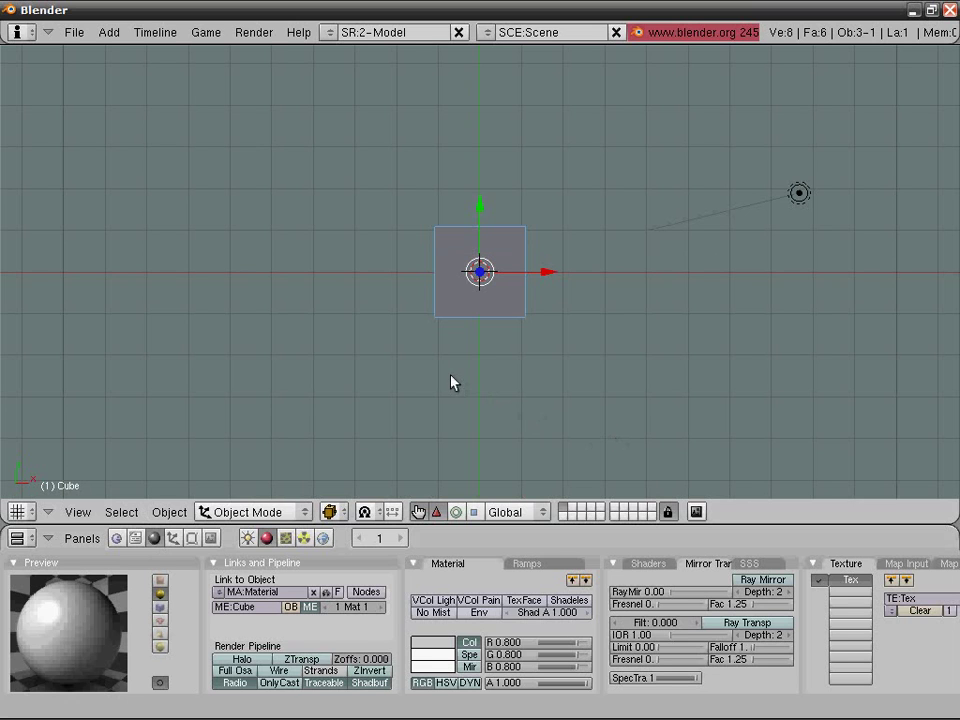
- Orbit and zoom the 3D view in close on the cube from slightly above
{"action": "middle_click_drag", "start_coordinate": [452, 383], "coordinate": [424, 208]}
{"action": "scroll", "coordinate": [604, 317], "scroll_direction": "up", "scroll_amount": 5}
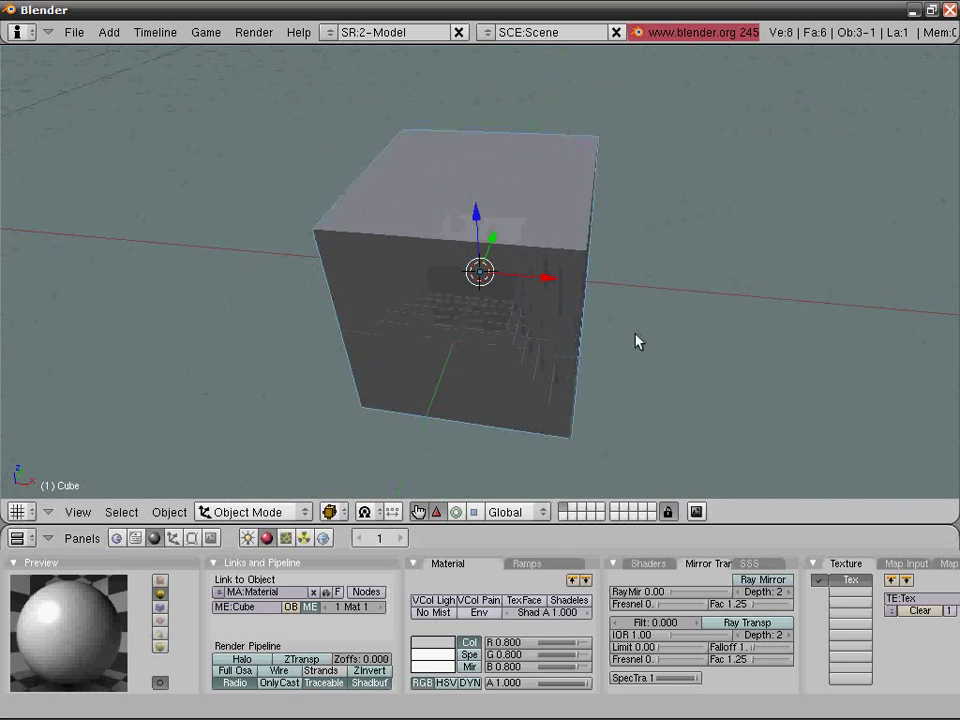
{"action": "middle_click_drag", "start_coordinate": [636, 342], "coordinate": [392, 354]}
{"action": "middle_click_drag", "start_coordinate": [347, 326], "coordinate": [810, 285]}
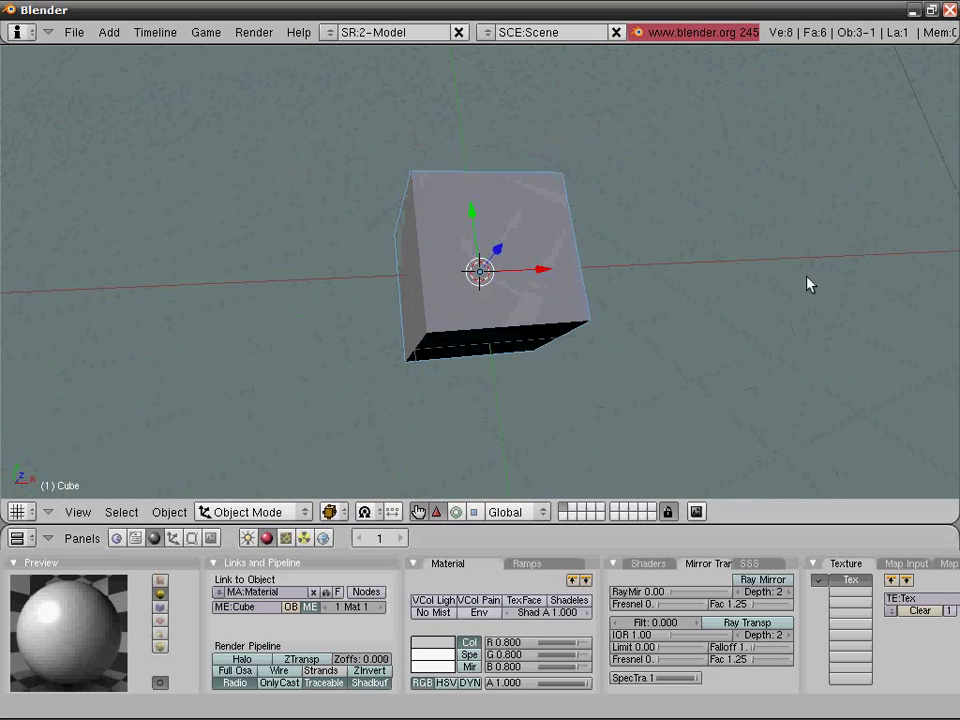
{"action": "middle_click_drag", "start_coordinate": [522, 316], "coordinate": [501, 184]}
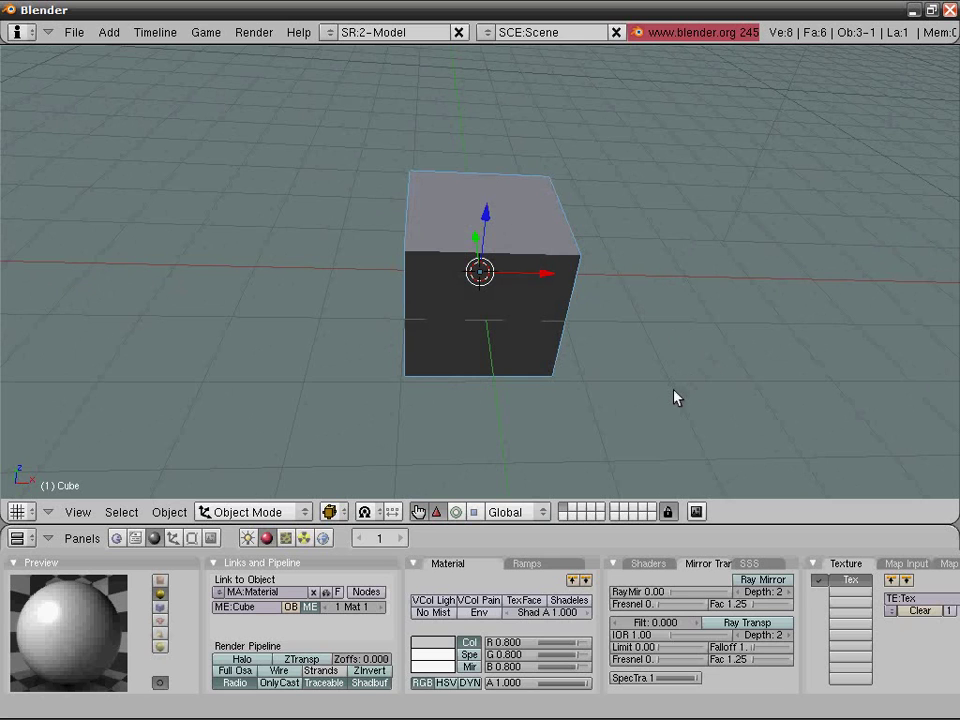
{"action": "middle_click_drag", "start_coordinate": [675, 397], "coordinate": [525, 382]}
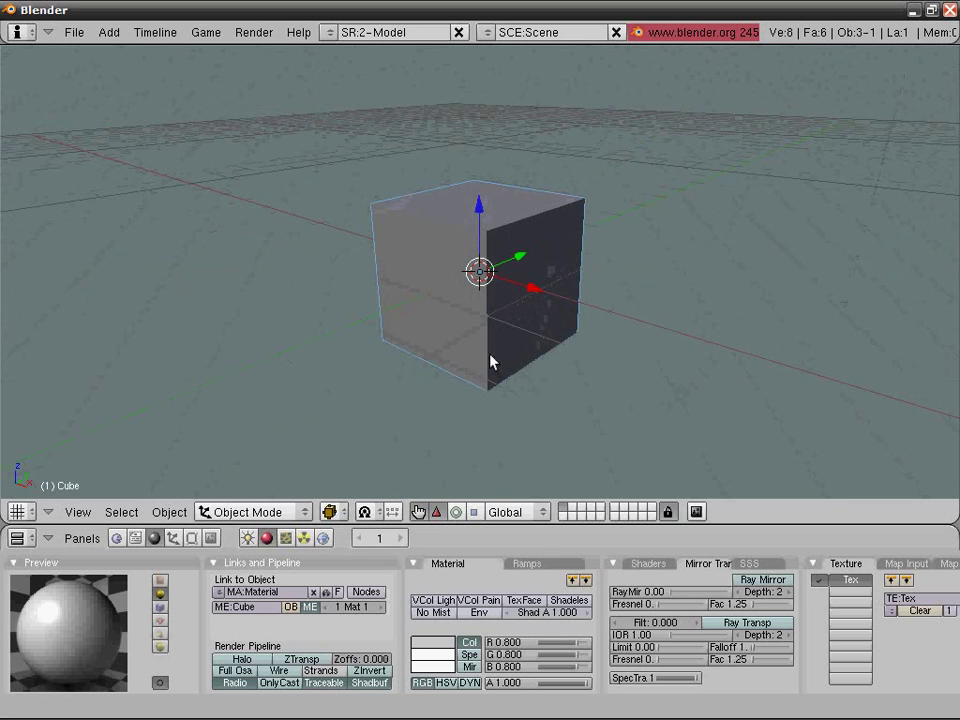
{"action": "middle_click_drag", "start_coordinate": [469, 339], "coordinate": [476, 274]}
{"action": "scroll", "coordinate": [477, 273], "scroll_direction": "up", "scroll_amount": 3}
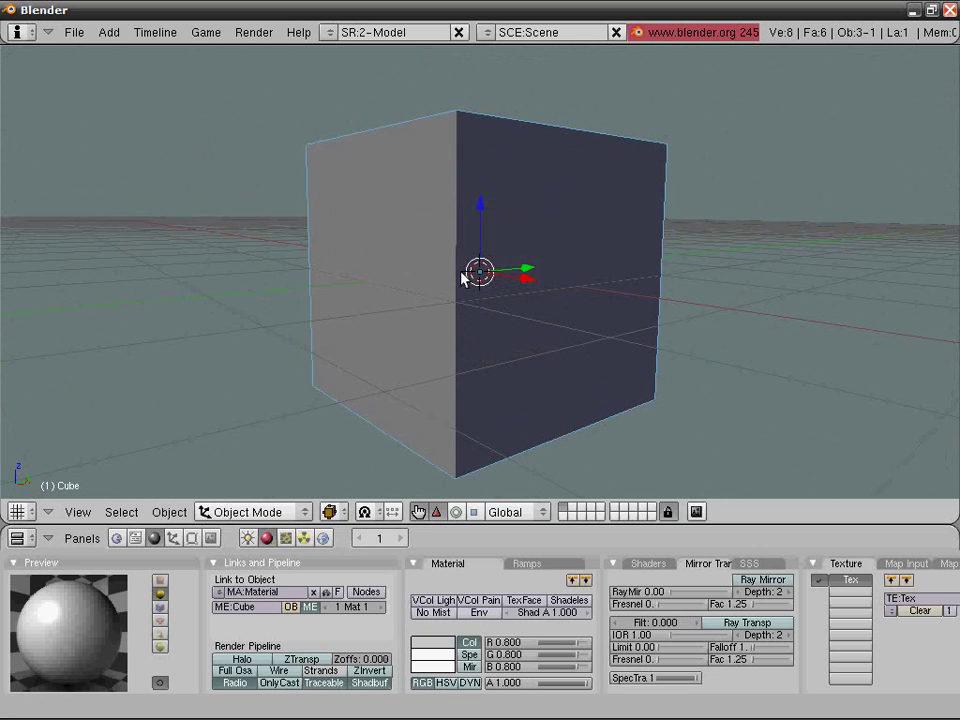
- Add a new default particle system to the cube in the Physics buttons (F7)
{"action": "key", "text": "F7"}
{"action": "key", "text": "F7"}
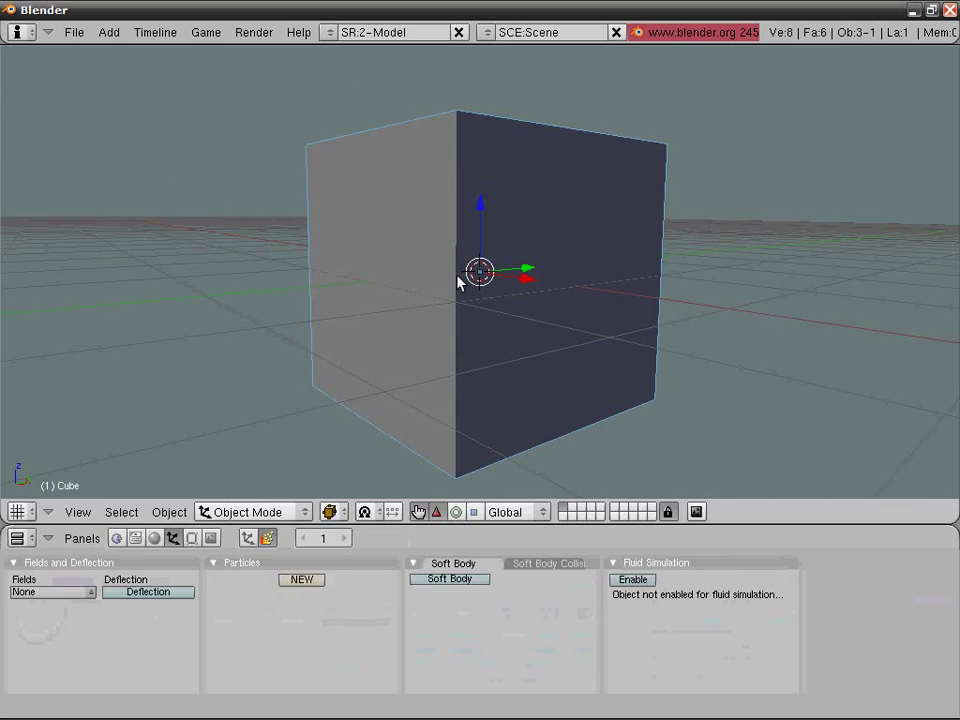
{"action": "middle_click_drag", "start_coordinate": [545, 313], "coordinate": [508, 321]}
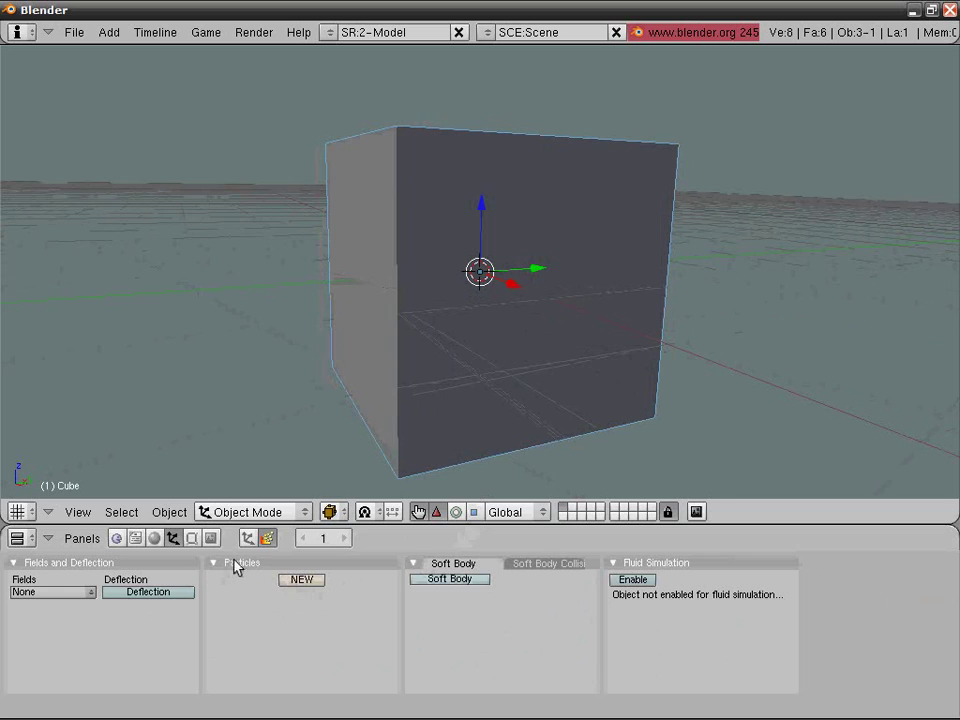
{"action": "mouse_move", "coordinate": [236, 566]}
{"action": "left_mouse_down"}
{"action": "mouse_move", "coordinate": [217, 573]}
{"action": "mouse_move", "coordinate": [229, 564]}
{"action": "left_mouse_up"}
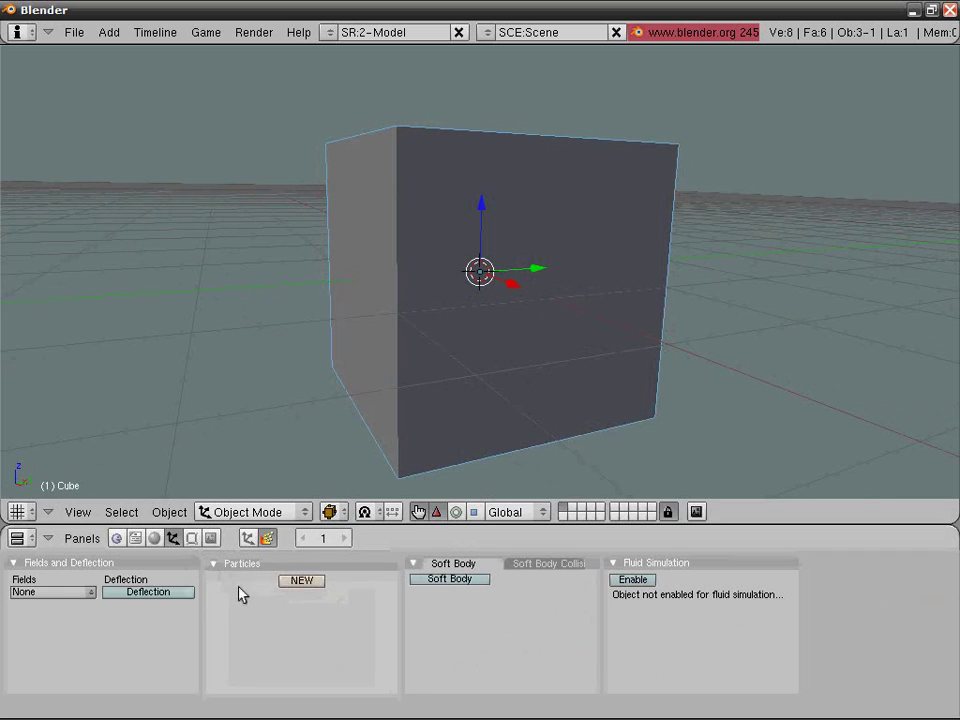
{"action": "left_click", "coordinate": [290, 583]}
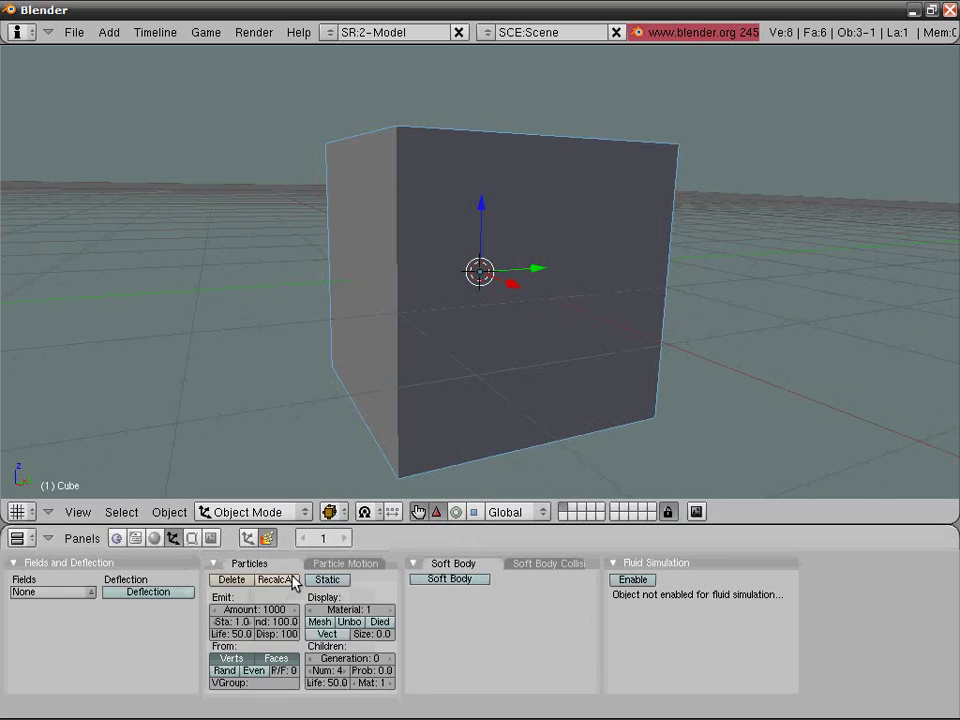
- Set particle Amount 5000, End 101, Life 30, and enable Rand emission
{"action": "left_click", "coordinate": [241, 612]}
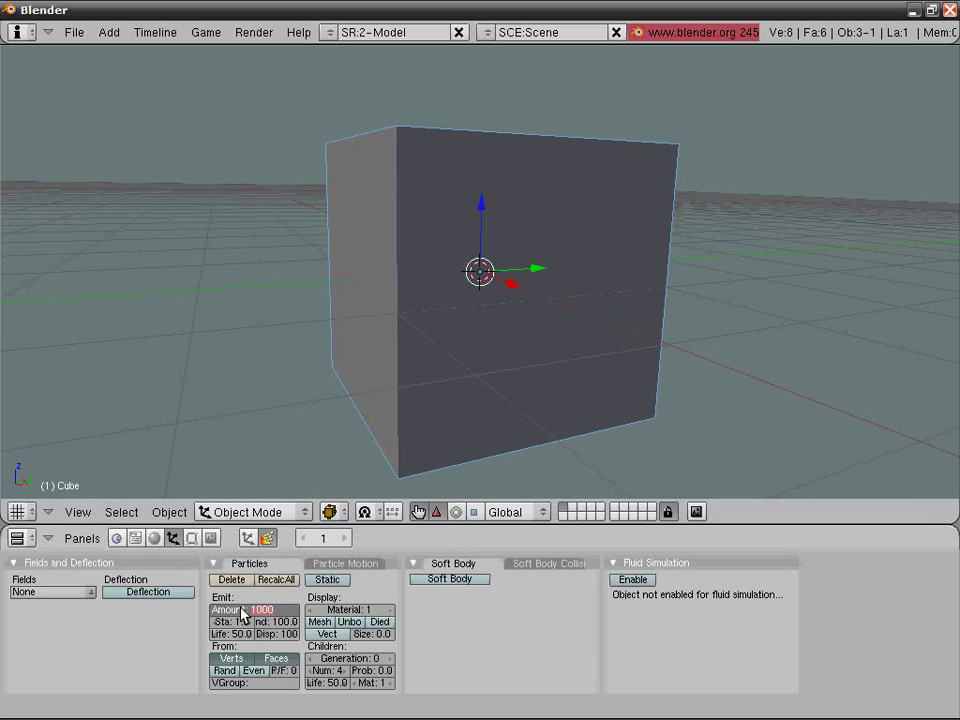
{"action": "key", "text": "Return"}
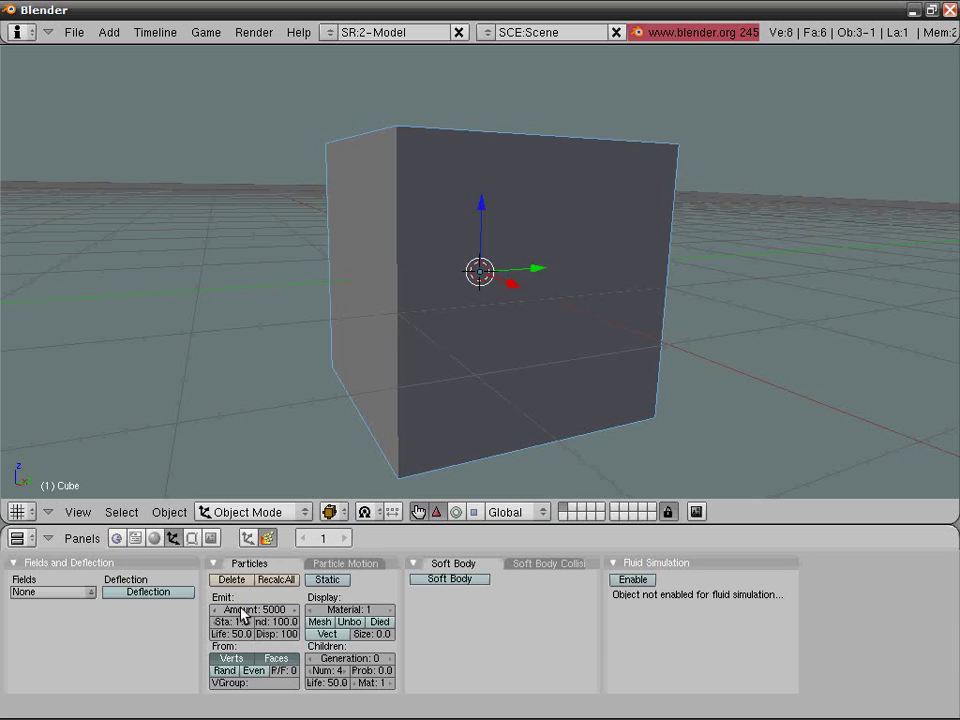
{"action": "left_click", "coordinate": [295, 623]}
{"action": "left_click", "coordinate": [234, 634]}
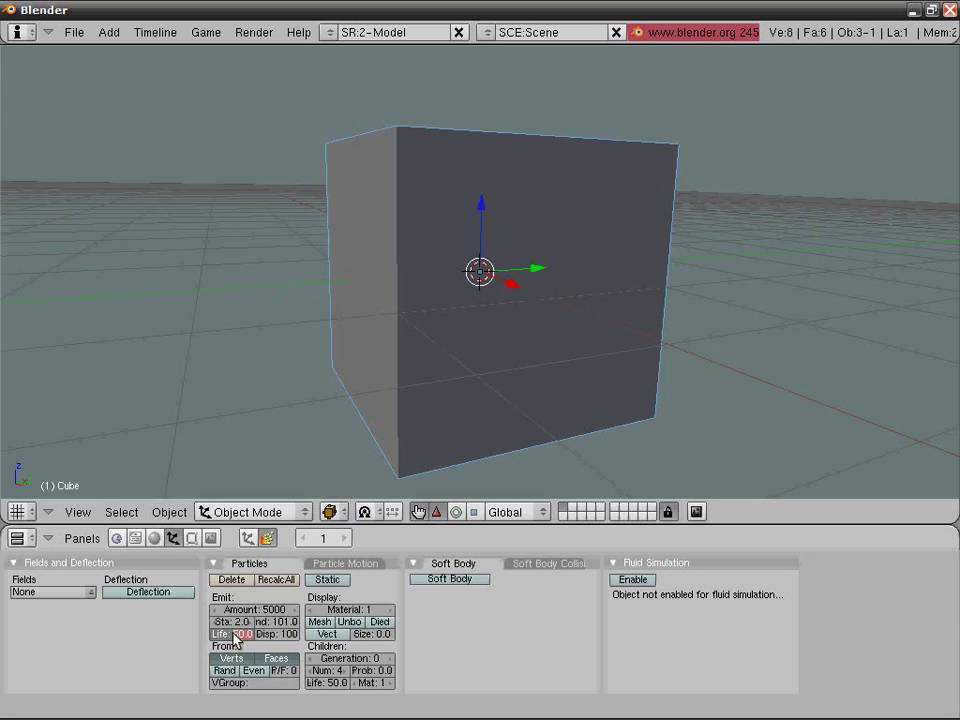
{"action": "type", "text": "30"}
{"action": "key", "text": "Return"}
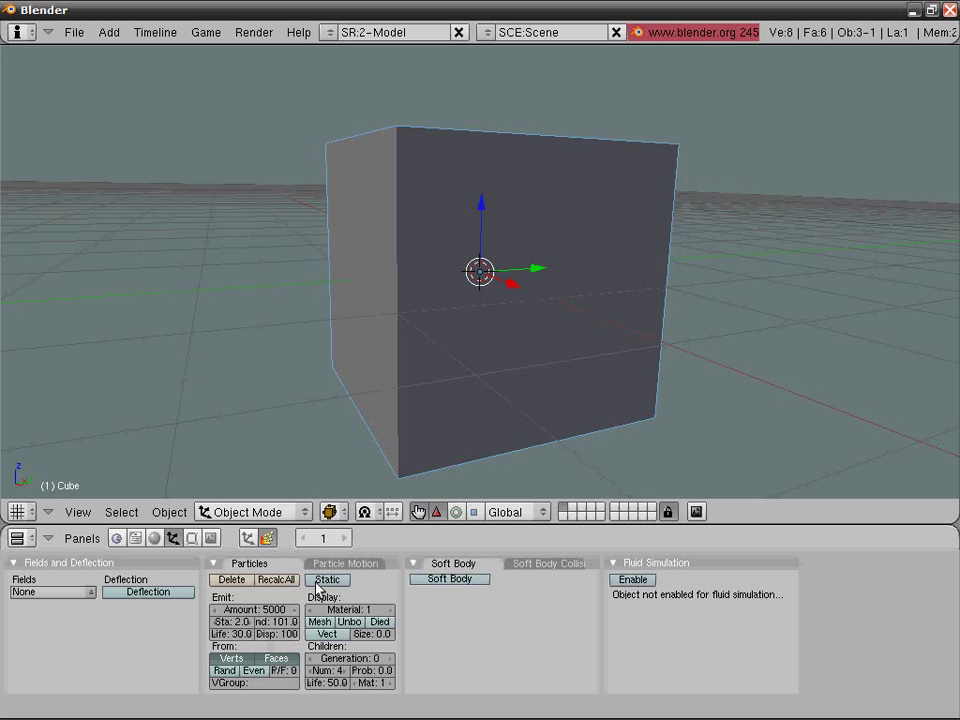
{"action": "left_click", "coordinate": [225, 670]}
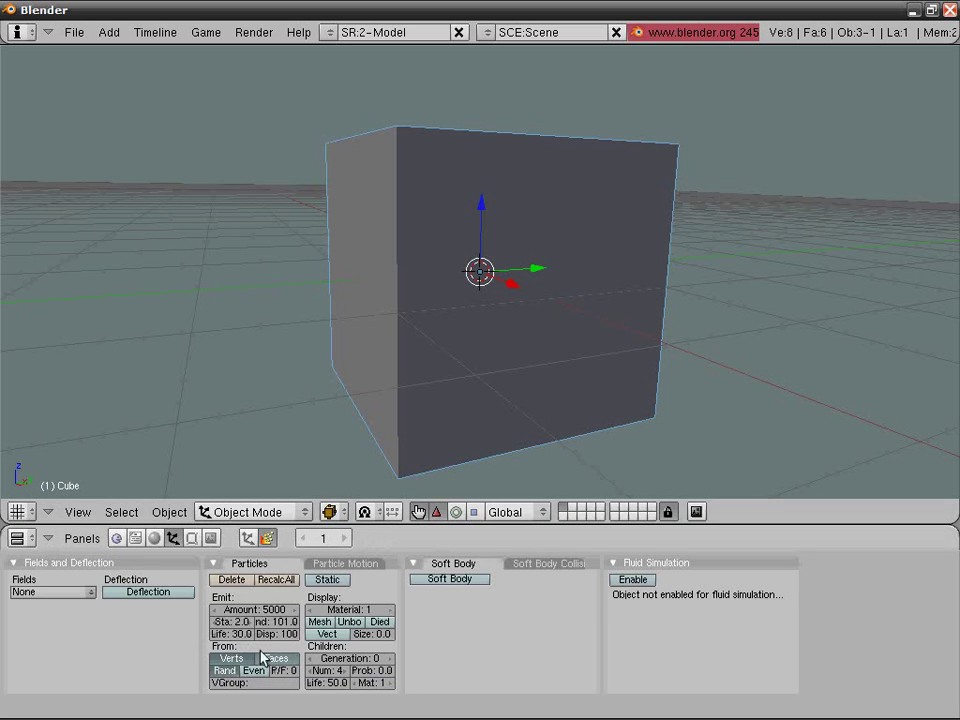
- Subdivide the cube's mesh twice in Edit Mode
{"action": "key", "text": "Tab"}
{"action": "key", "text": "w"}
{"action": "left_click", "coordinate": [406, 387]}
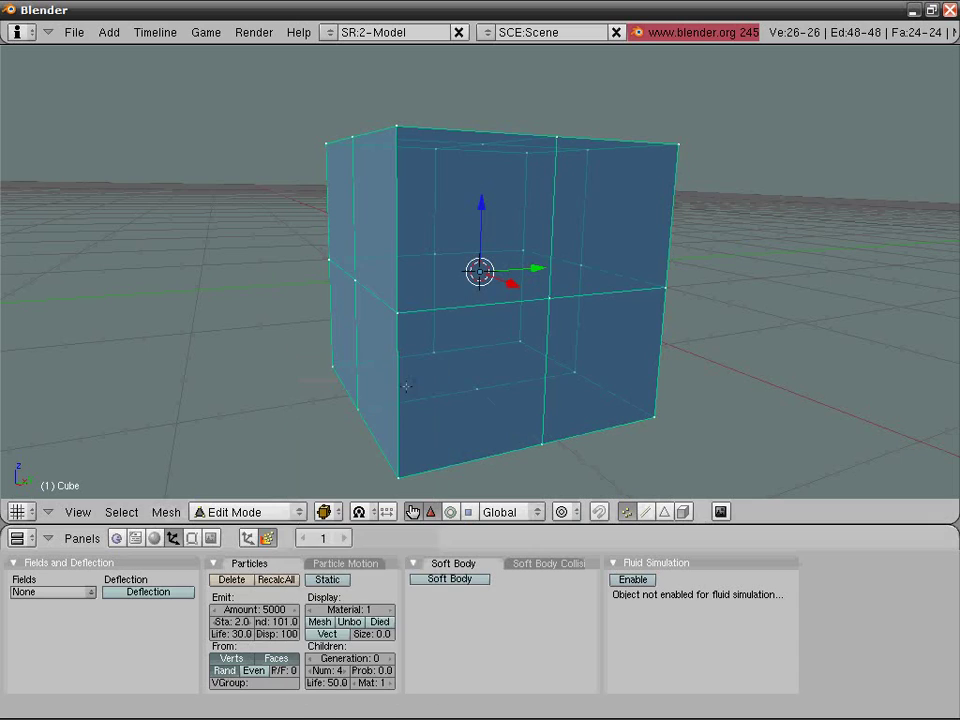
{"action": "key", "text": "w"}
{"action": "left_click", "coordinate": [406, 387]}
{"action": "key", "text": "Tab"}
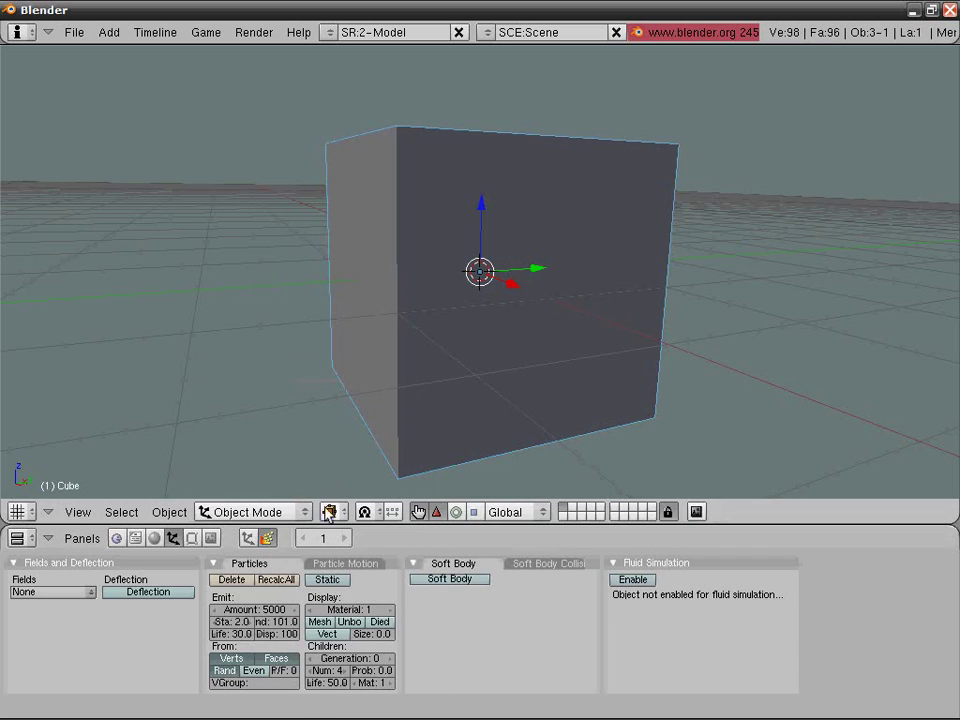
- Move one vertex along X with smooth proportional falloff so the cube's side bulges
{"action": "left_click", "coordinate": [326, 563]}
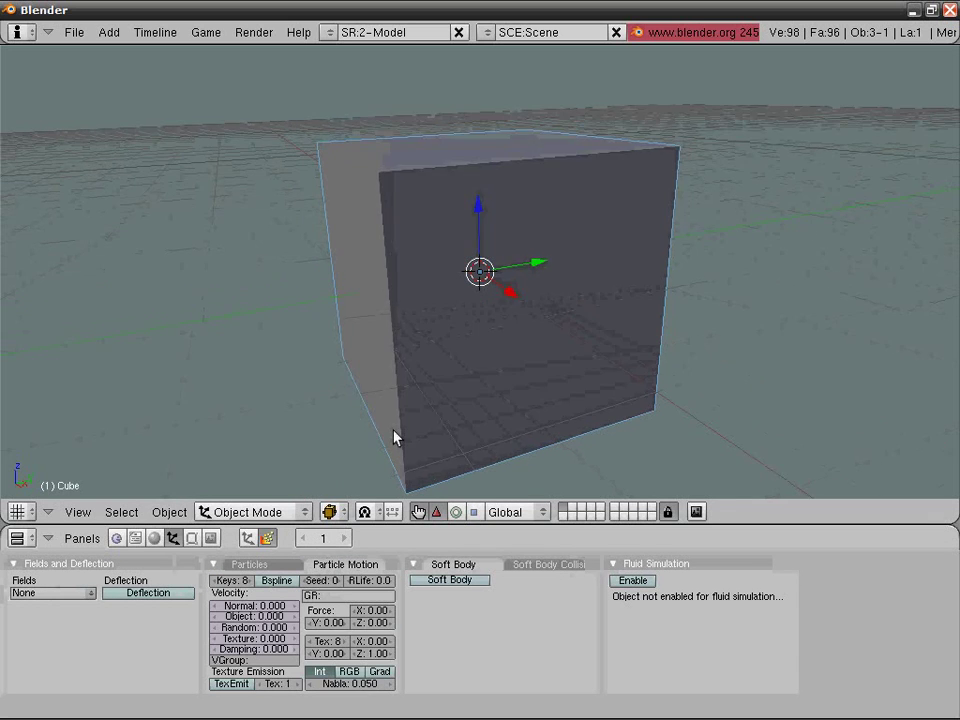
{"action": "key", "text": "Tab"}
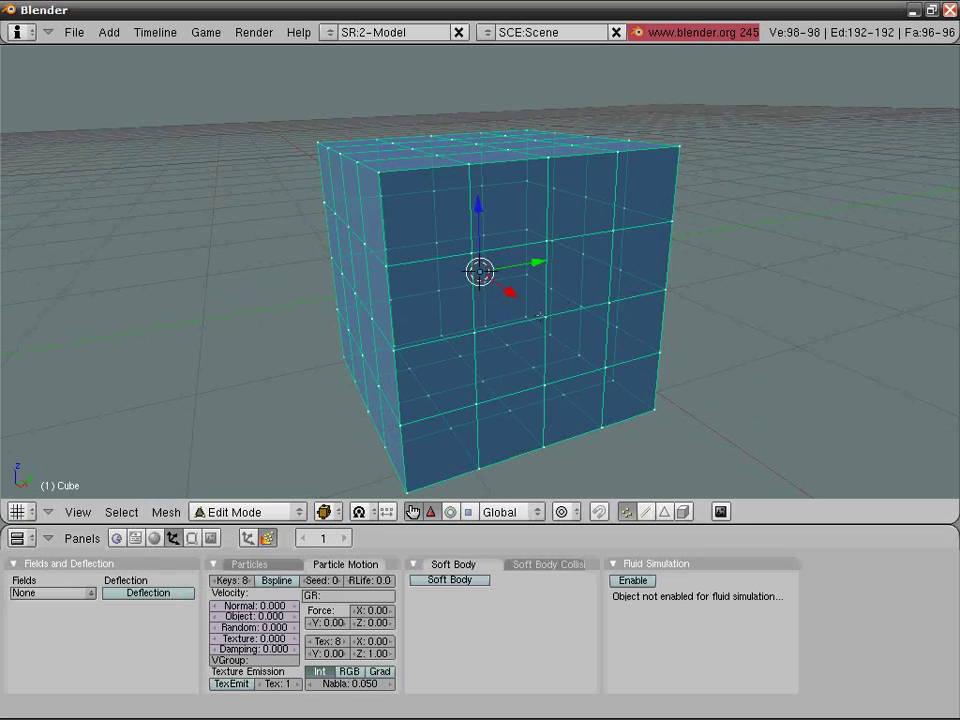
{"action": "right_click", "coordinate": [544, 316]}
{"action": "key", "text": "g"}
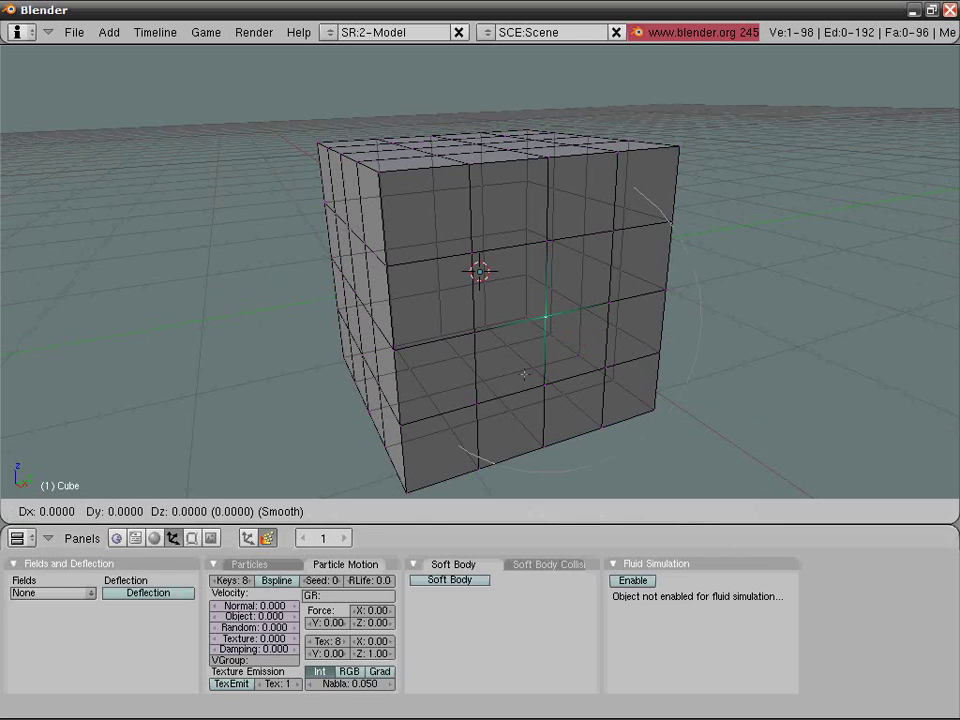
{"action": "key", "text": "x"}
{"action": "left_click", "coordinate": [435, 388]}
{"action": "key", "text": "Tab"}
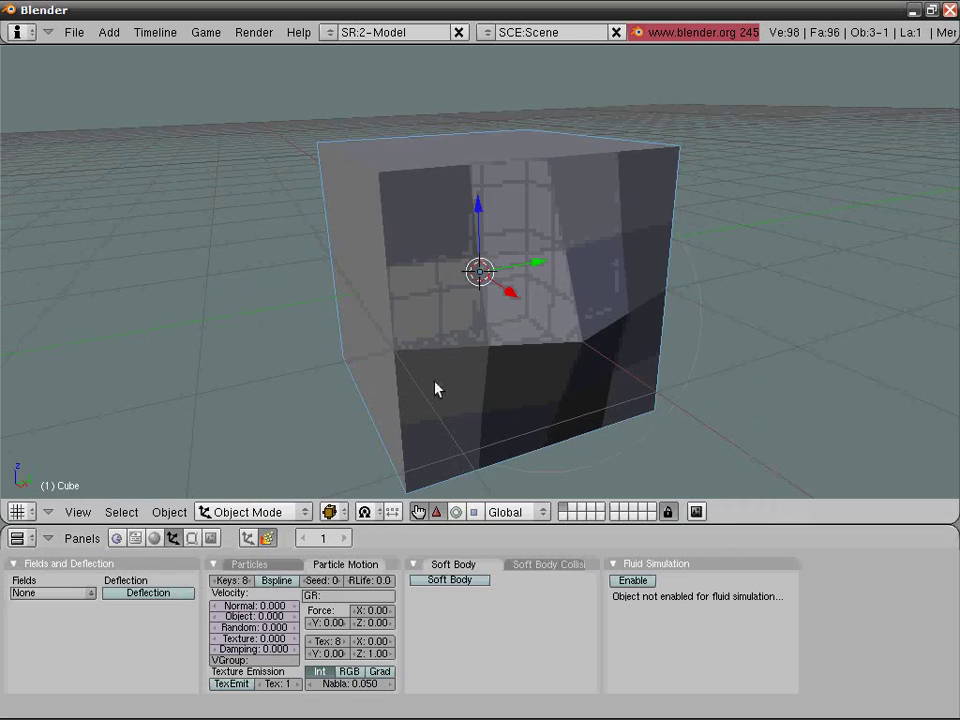
{"action": "key", "text": "alt+a"}
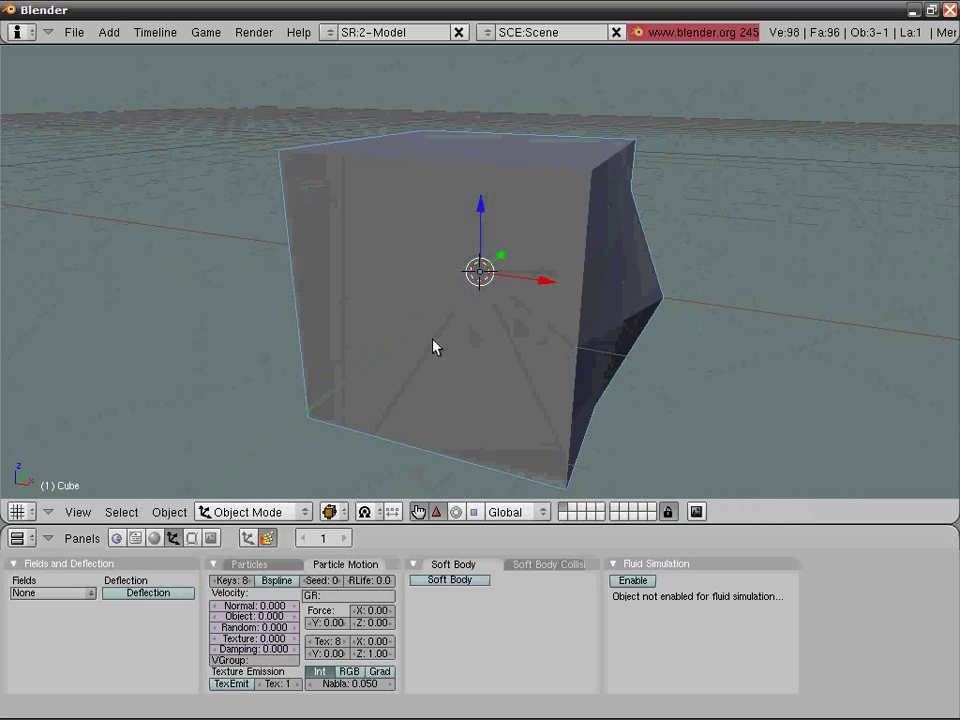
- Set the particles' Force Z to -0.20 in the Particle Motion panel
{"action": "middle_click_drag", "start_coordinate": [296, 440], "coordinate": [195, 547]}
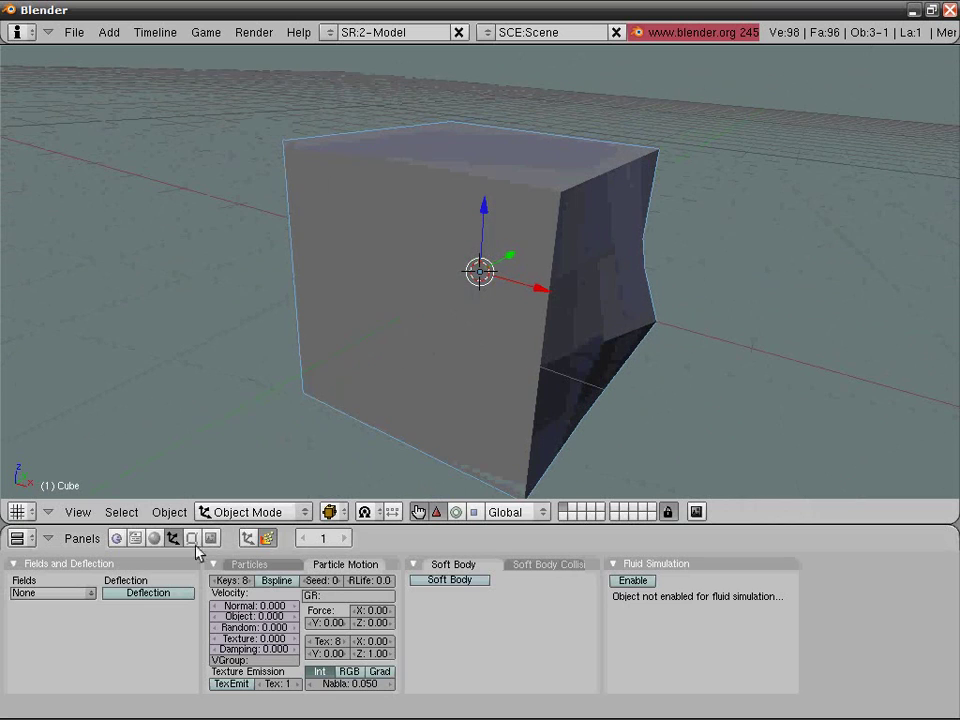
{"action": "left_click", "coordinate": [372, 624]}
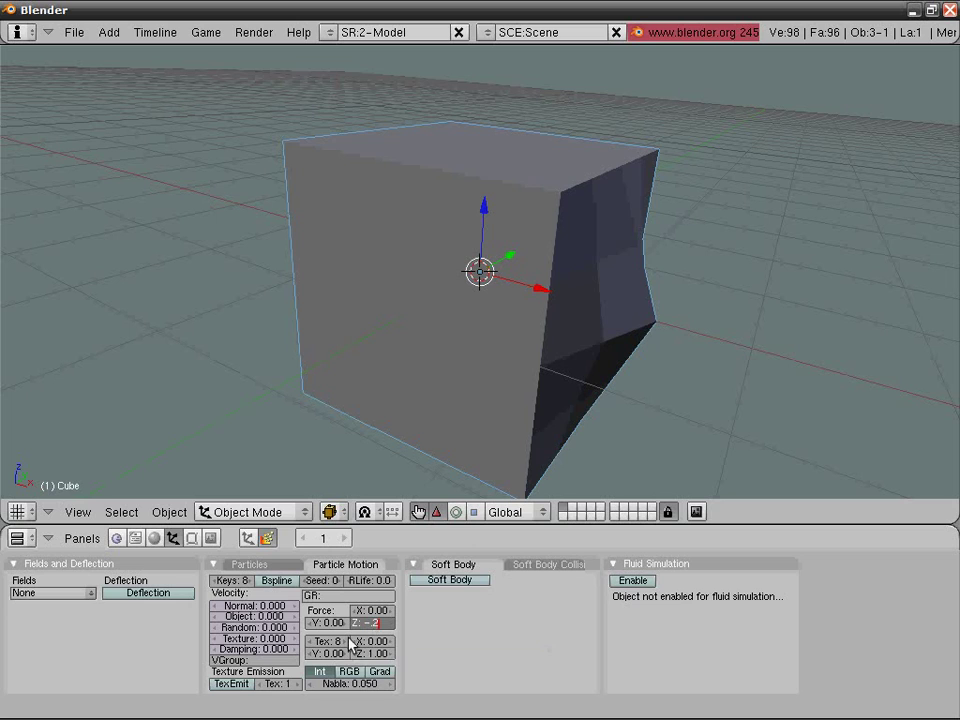
{"action": "key", "text": "Return"}
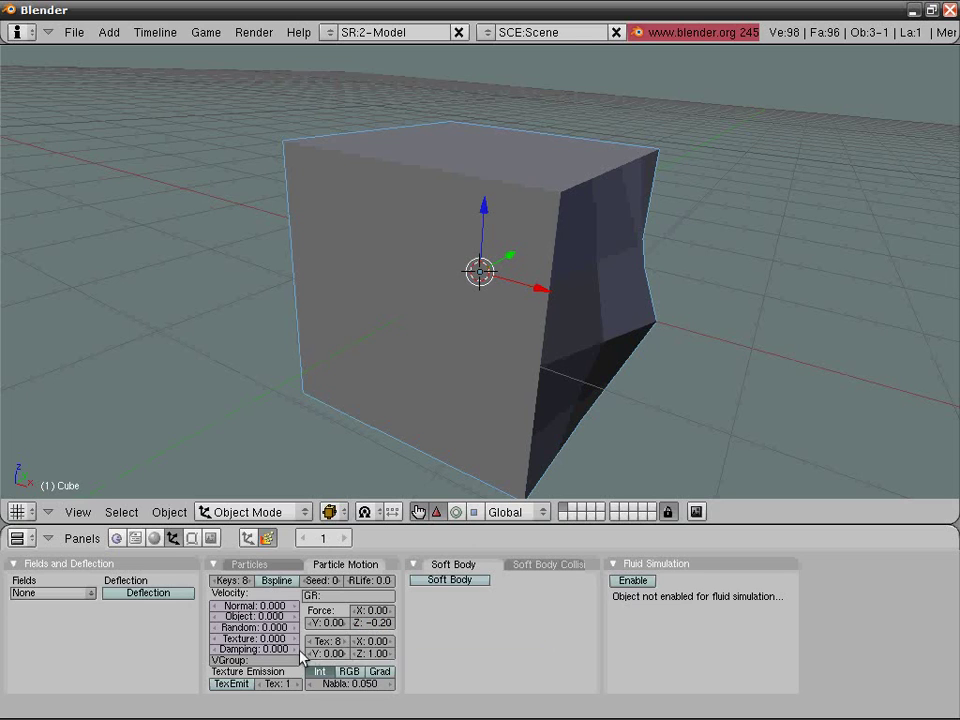
{"action": "scroll", "coordinate": [424, 321], "scroll_direction": "down", "scroll_amount": 3}
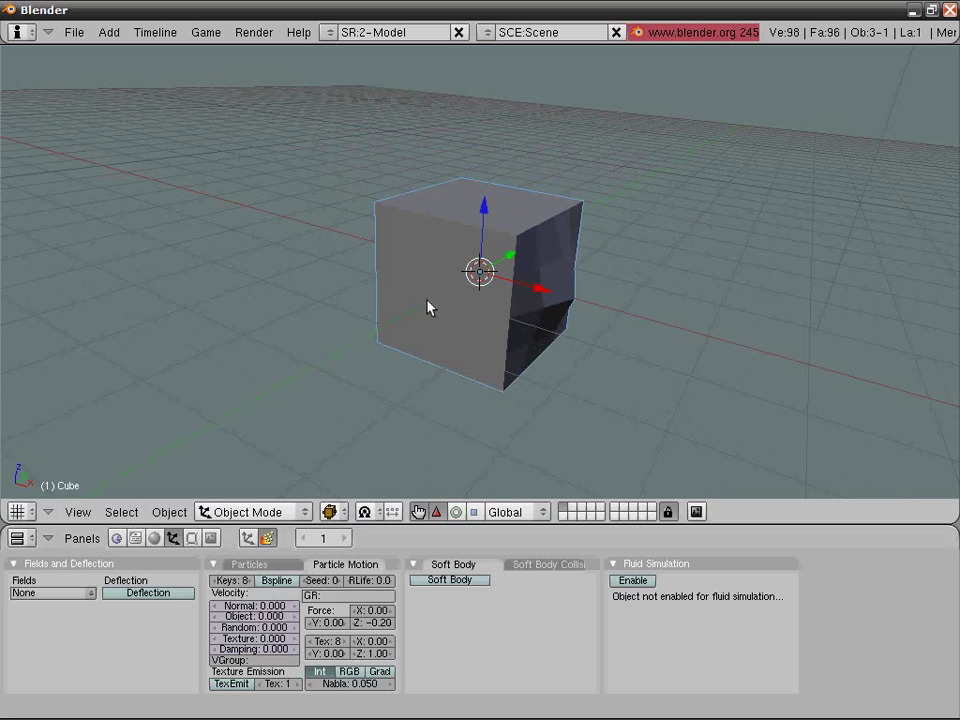
- Raise the particles' Normal velocity to 0.030, previewing playback before and after
{"action": "key", "text": "alt+a"}
{"action": "middle_click_drag", "start_coordinate": [579, 339], "coordinate": [562, 245]}
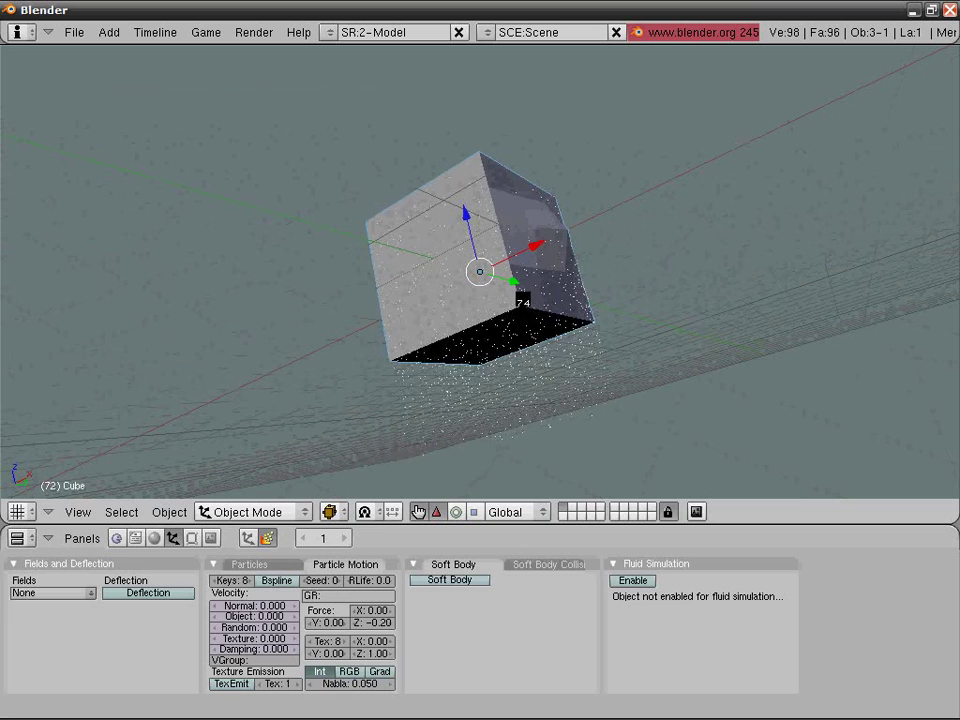
{"action": "key", "text": "Escape"}
{"action": "middle_click_drag", "start_coordinate": [521, 300], "coordinate": [460, 420]}
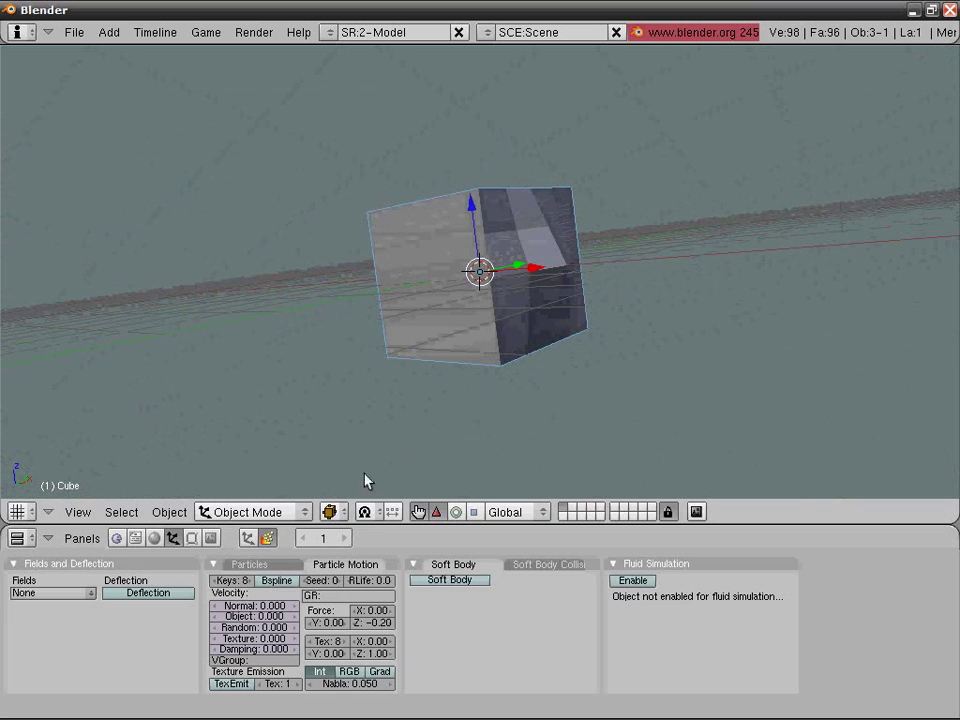
{"action": "left_click", "coordinate": [291, 607]}
{"action": "left_click", "coordinate": [291, 607]}
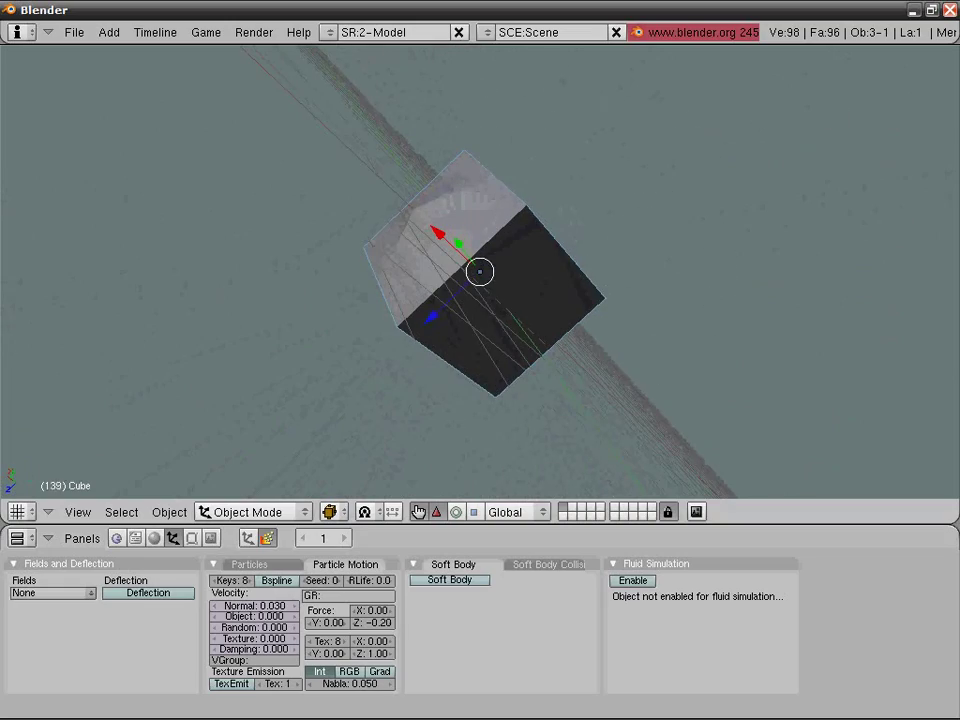
{"action": "key", "text": "alt+a"}
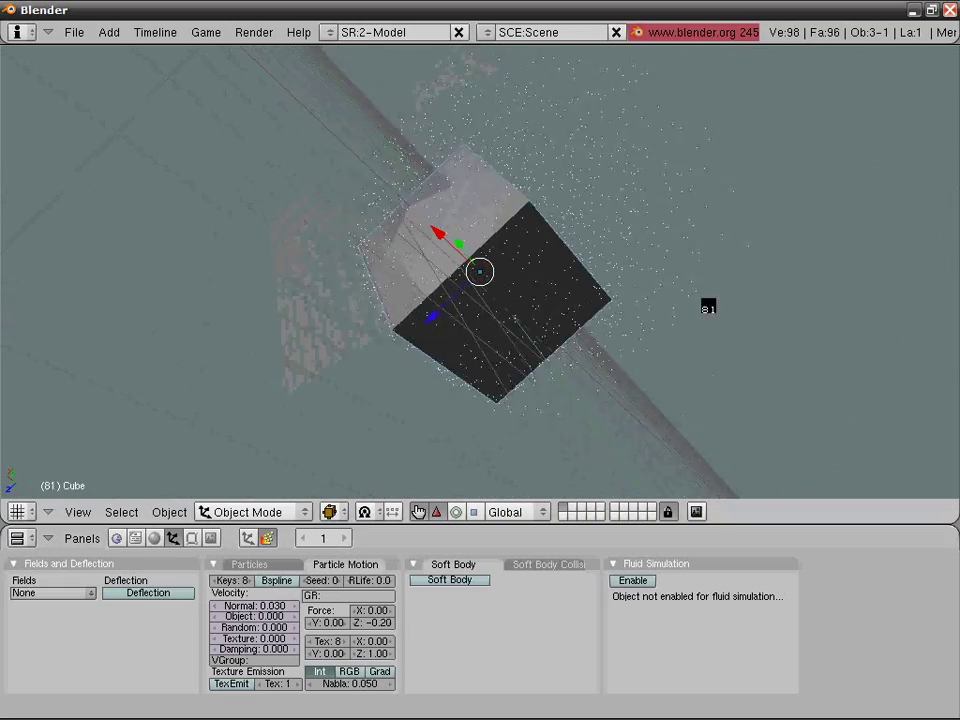
{"action": "key", "text": "Escape"}
- Set particle Keys to 25 and preview the particles drifting around the cube
{"action": "middle_click_drag", "start_coordinate": [708, 308], "coordinate": [758, 514]}
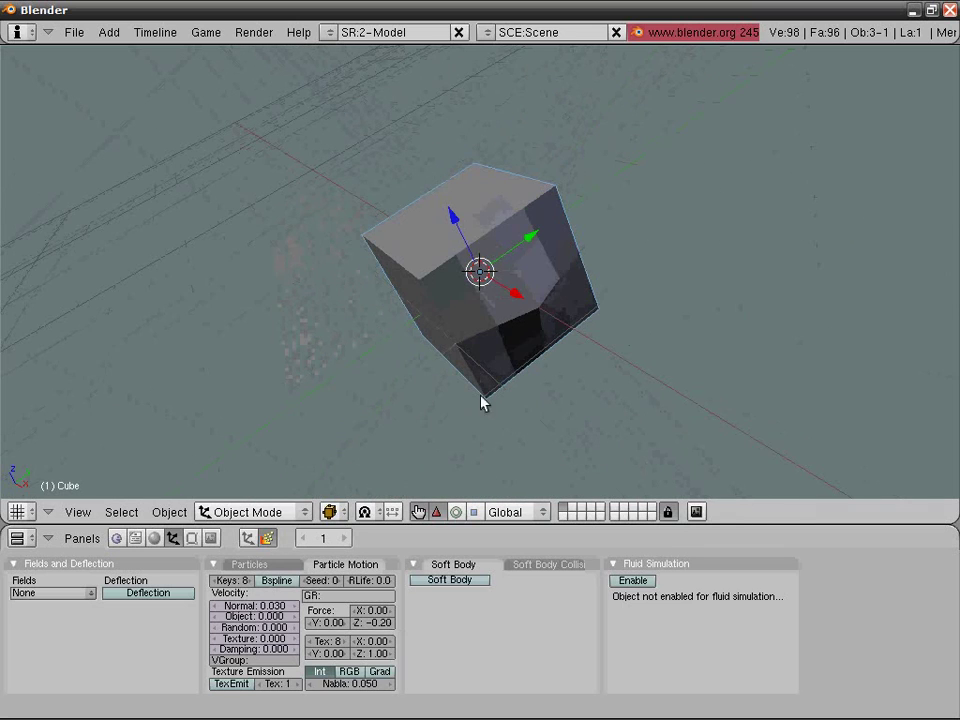
{"action": "middle_click_drag", "start_coordinate": [388, 362], "coordinate": [447, 300]}
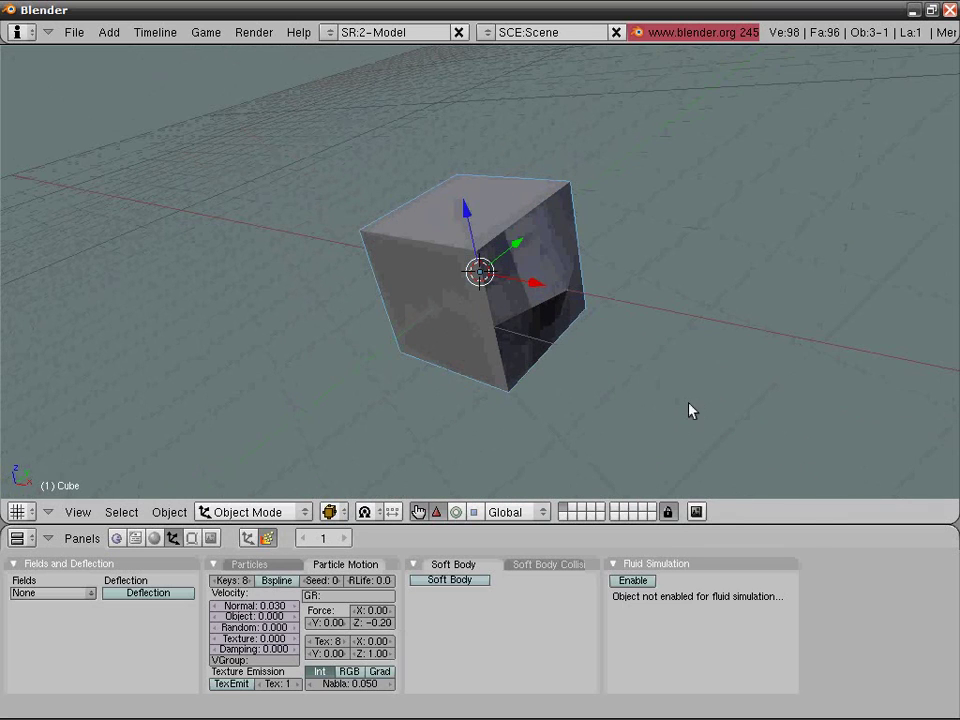
{"action": "left_click", "coordinate": [238, 585]}
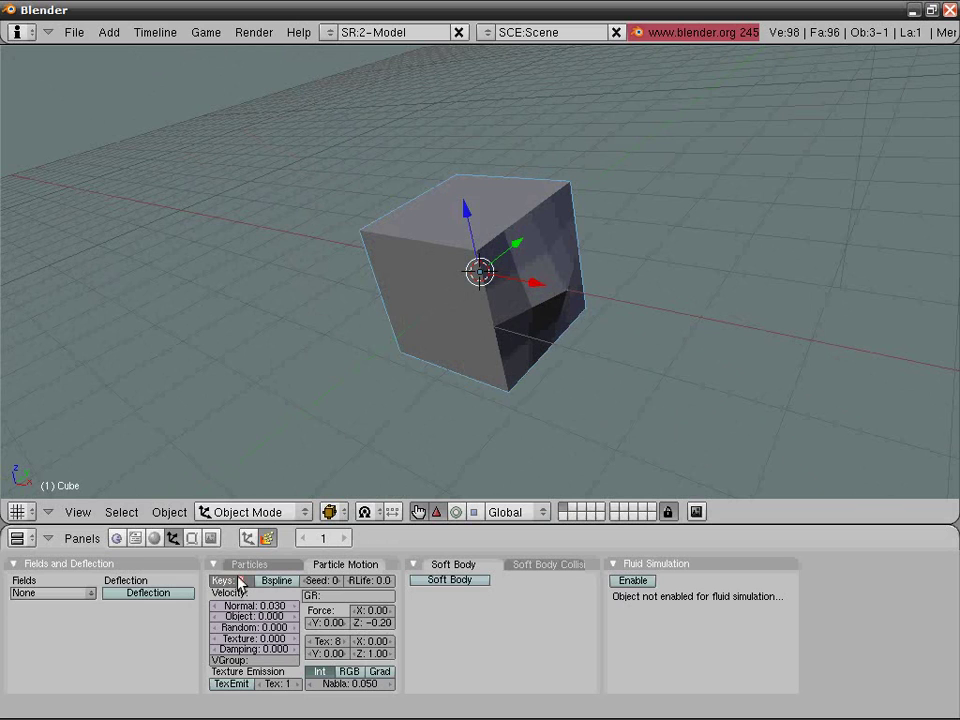
{"action": "type", "text": "25"}
{"action": "key", "text": "Return"}
{"action": "key", "text": "alt+a"}
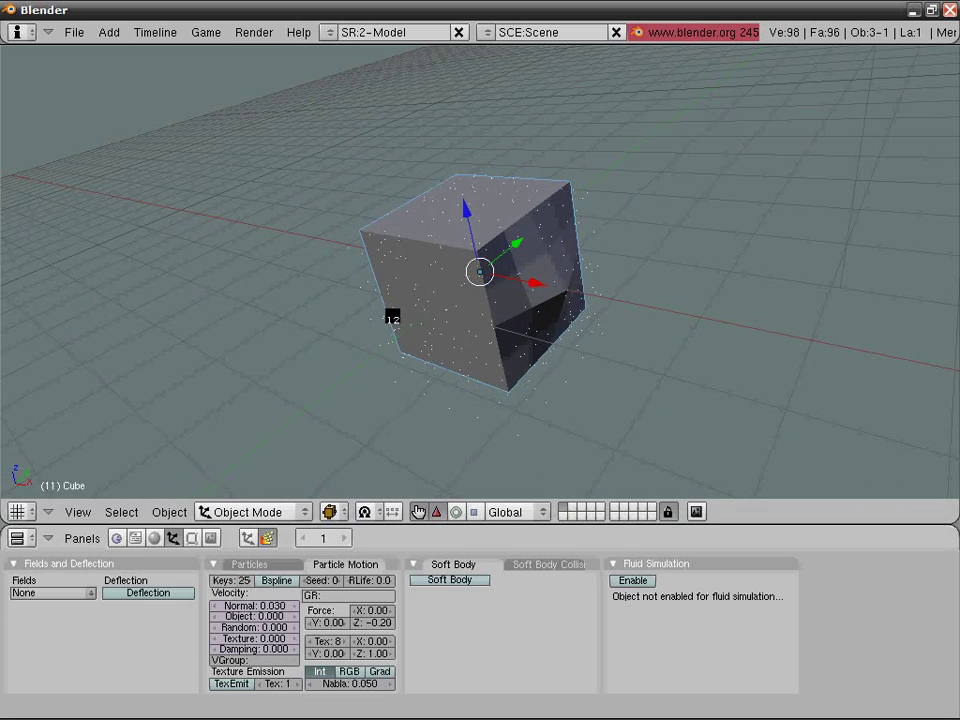
{"action": "middle_click_drag", "start_coordinate": [392, 317], "coordinate": [525, 424]}
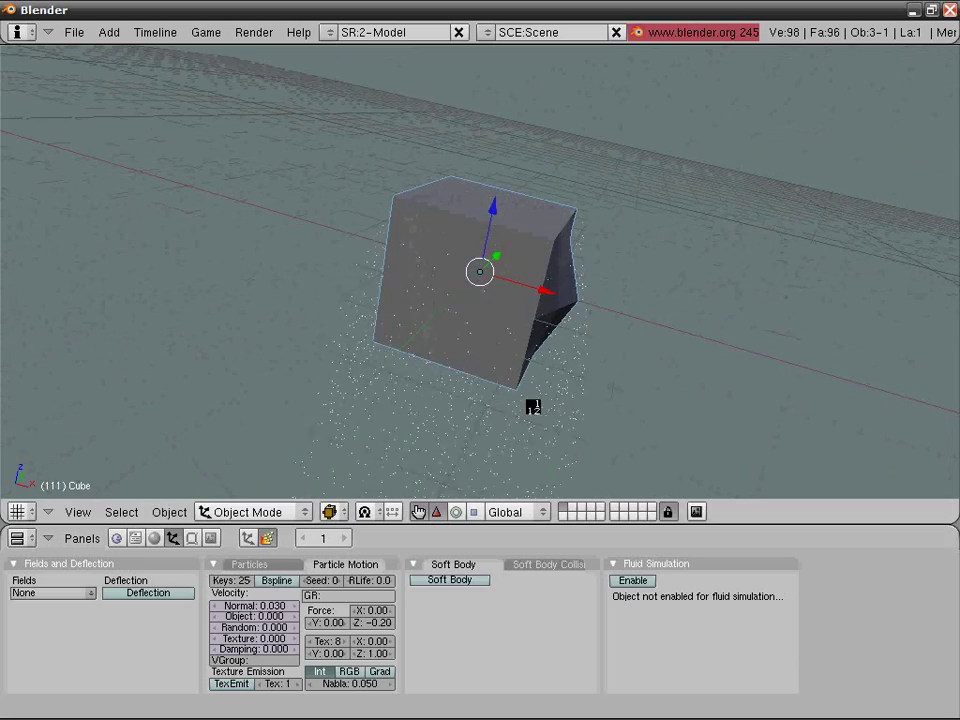
{"action": "key", "text": "Escape"}
- Set the particle Amount to 10000 in the Particles tab
{"action": "left_click", "coordinate": [249, 564]}
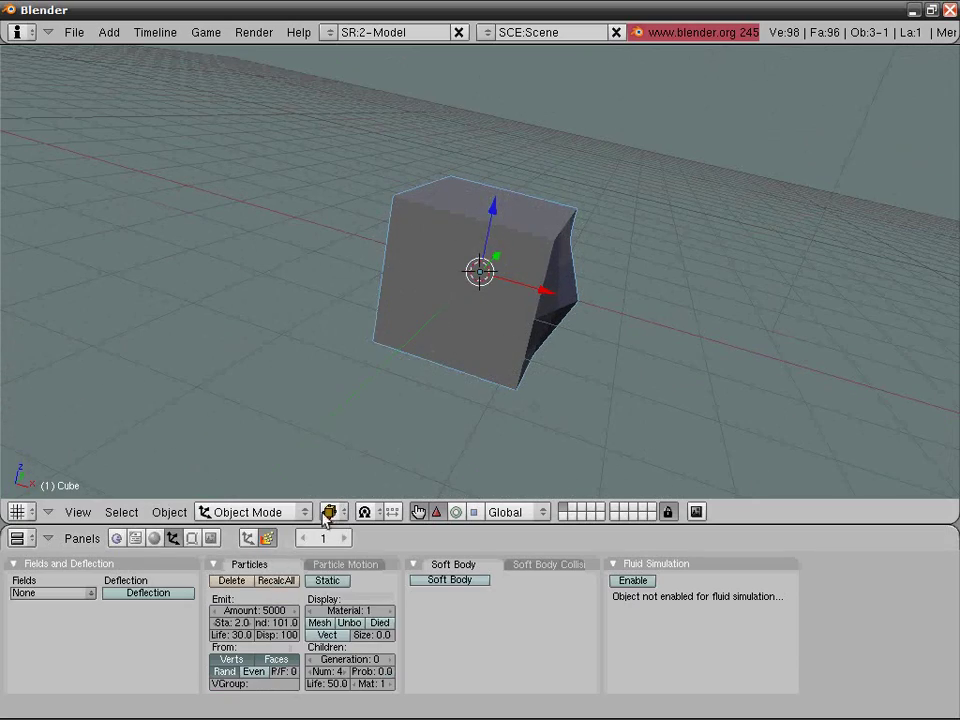
{"action": "middle_click_drag", "start_coordinate": [697, 353], "coordinate": [318, 385]}
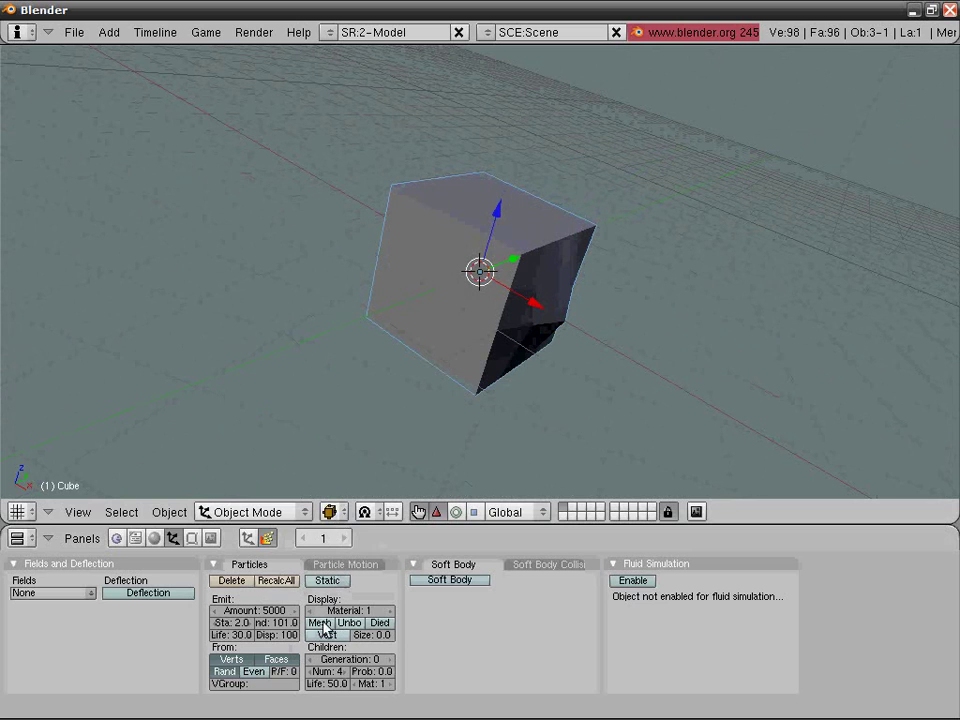
{"action": "left_click", "coordinate": [241, 614]}
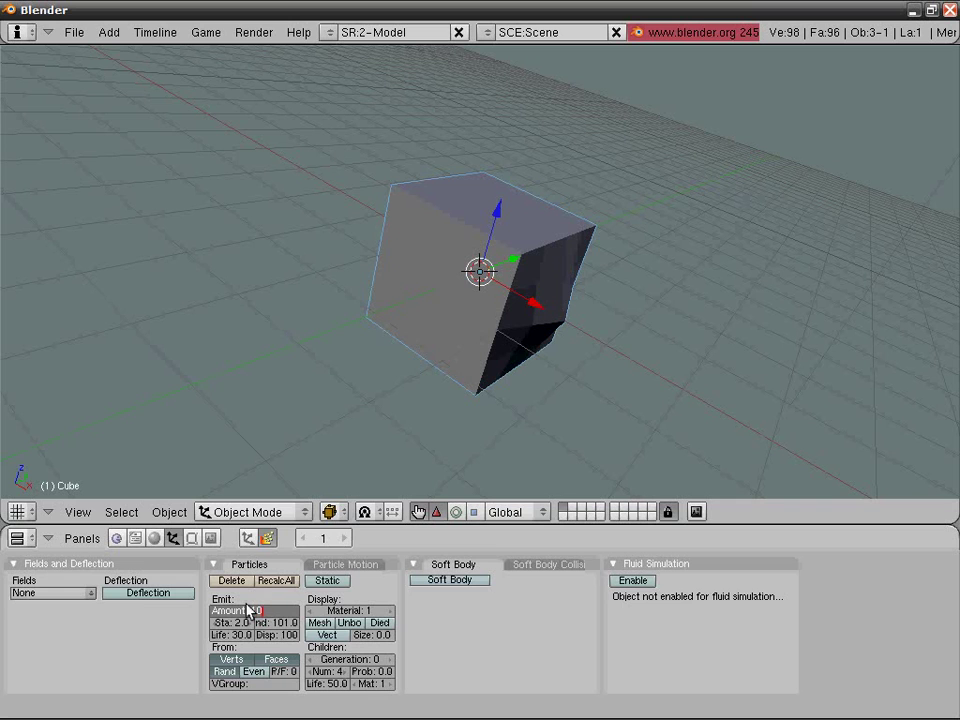
{"action": "type", "text": "10000"}
{"action": "key", "text": "Return"}
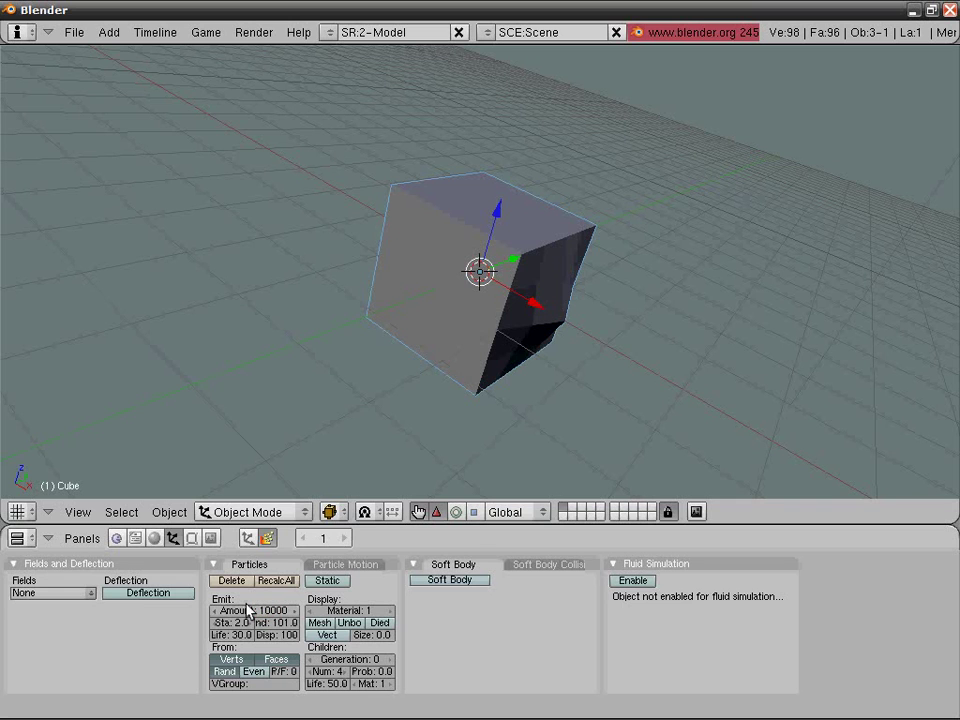
- Preview the denser emission and toggle wireframe display on and off
{"action": "middle_click_drag", "start_coordinate": [463, 386], "coordinate": [453, 294]}
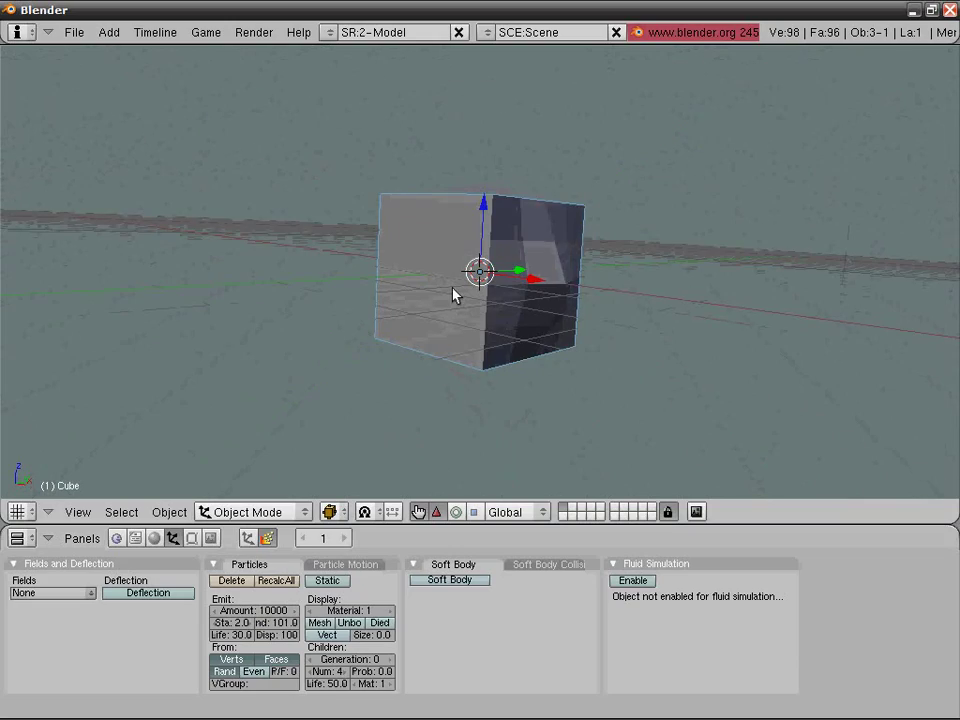
{"action": "key", "text": "alt+a"}
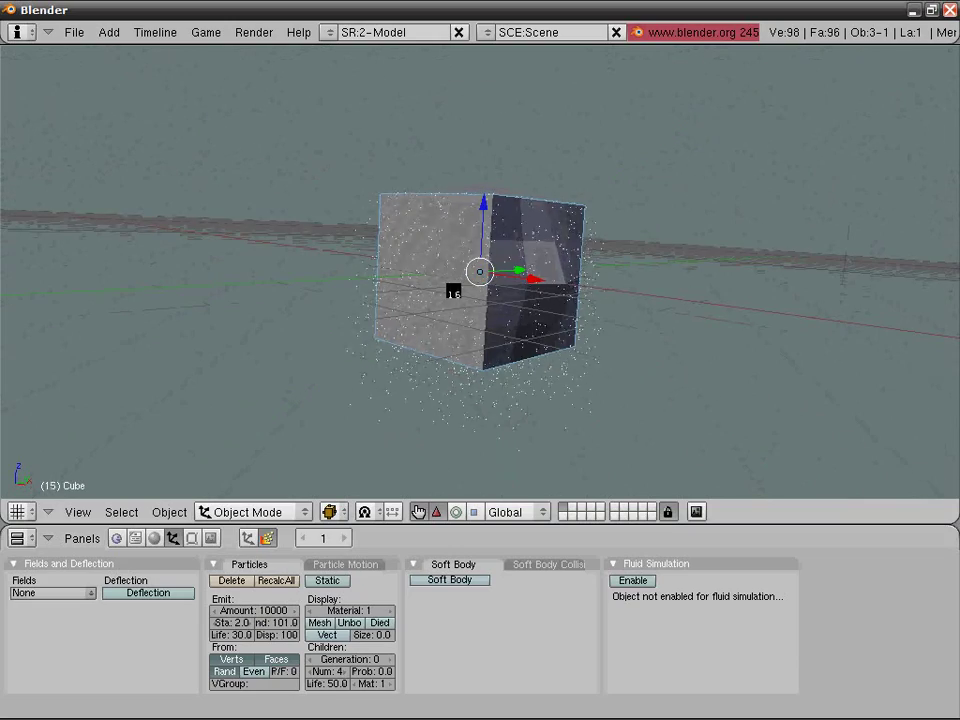
{"action": "middle_click_drag", "start_coordinate": [571, 324], "coordinate": [358, 369]}
{"action": "key", "text": "Escape"}
{"action": "key", "text": "z"}
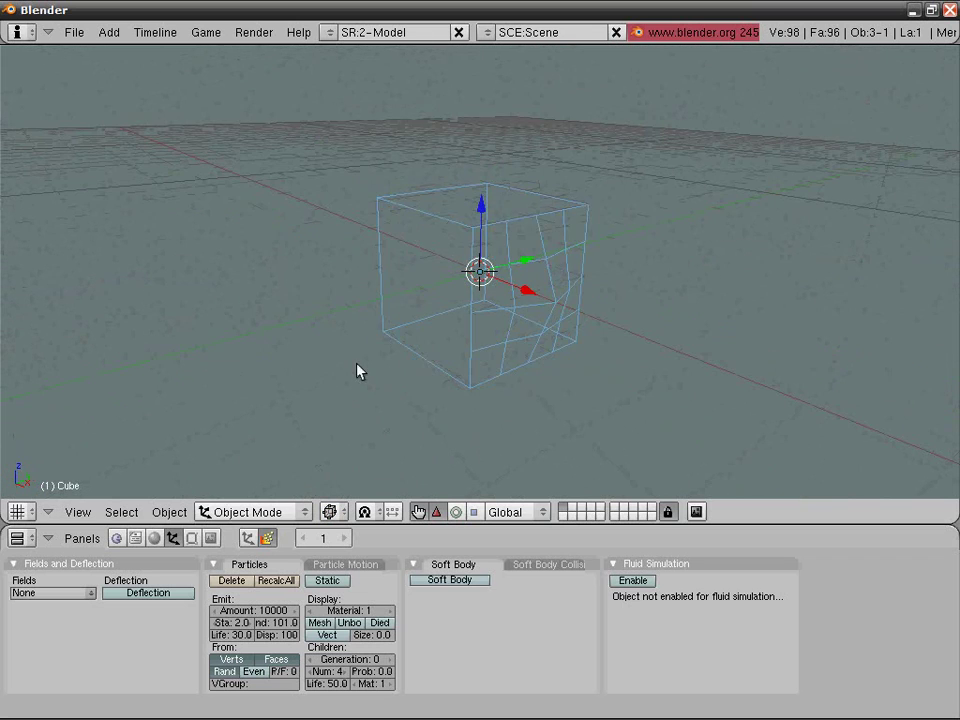
{"action": "key", "text": "z"}
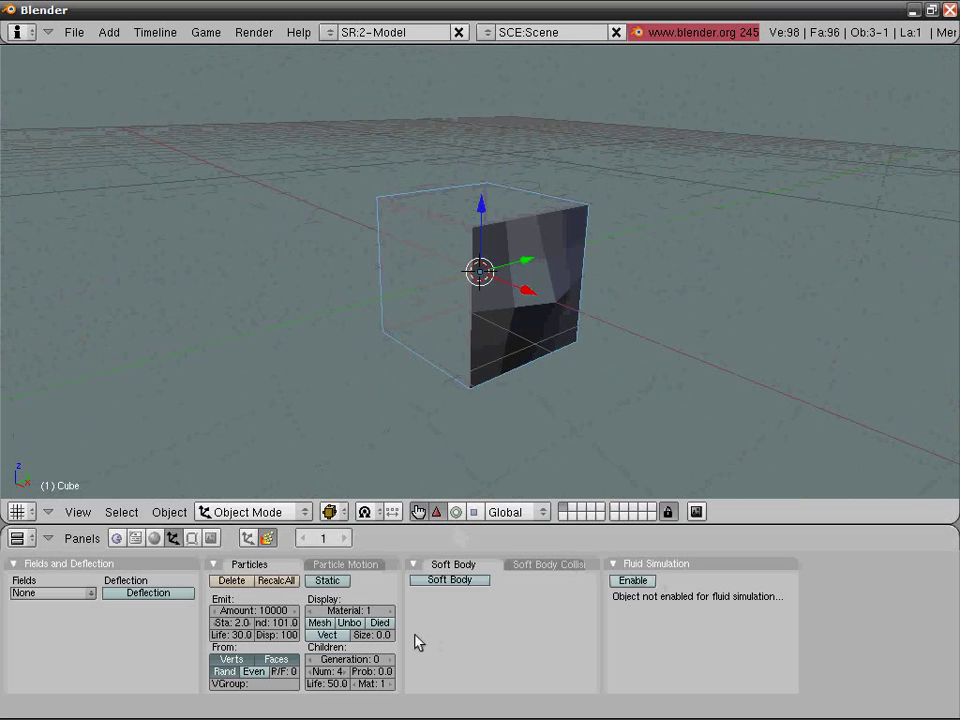
- Enable Vect display so particles draw as direction vectors, and preview playback
{"action": "left_click", "coordinate": [326, 636]}
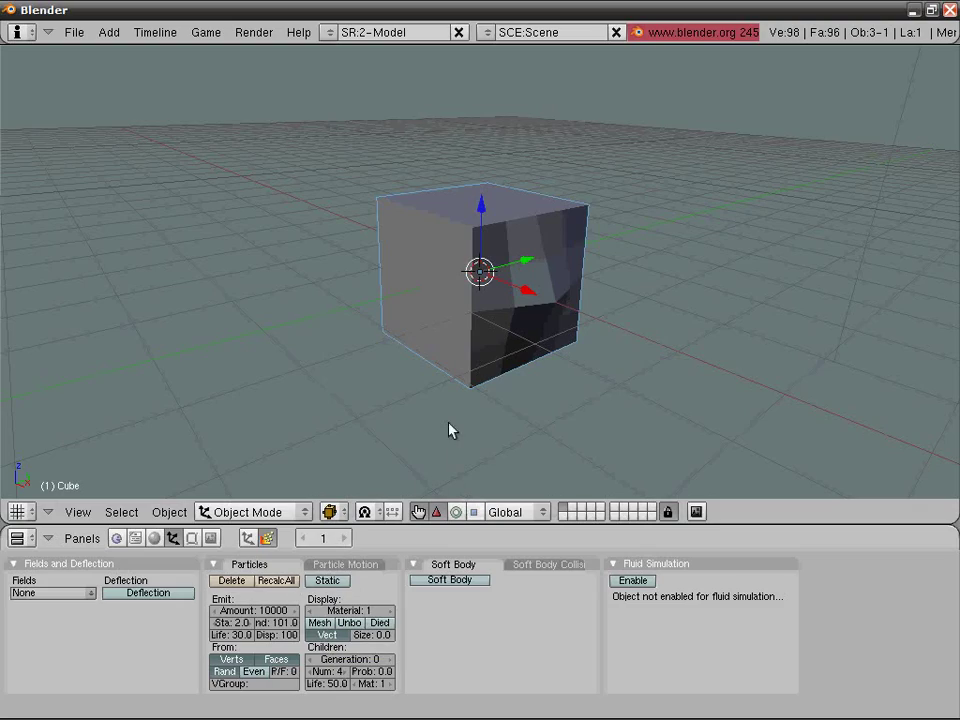
{"action": "key", "text": "alt+a"}
{"action": "middle_click_drag", "start_coordinate": [385, 387], "coordinate": [287, 521]}
{"action": "key", "text": "Escape"}
- Set the particle Amount to 20000 and preview the denser shower
{"action": "left_click", "coordinate": [260, 612]}
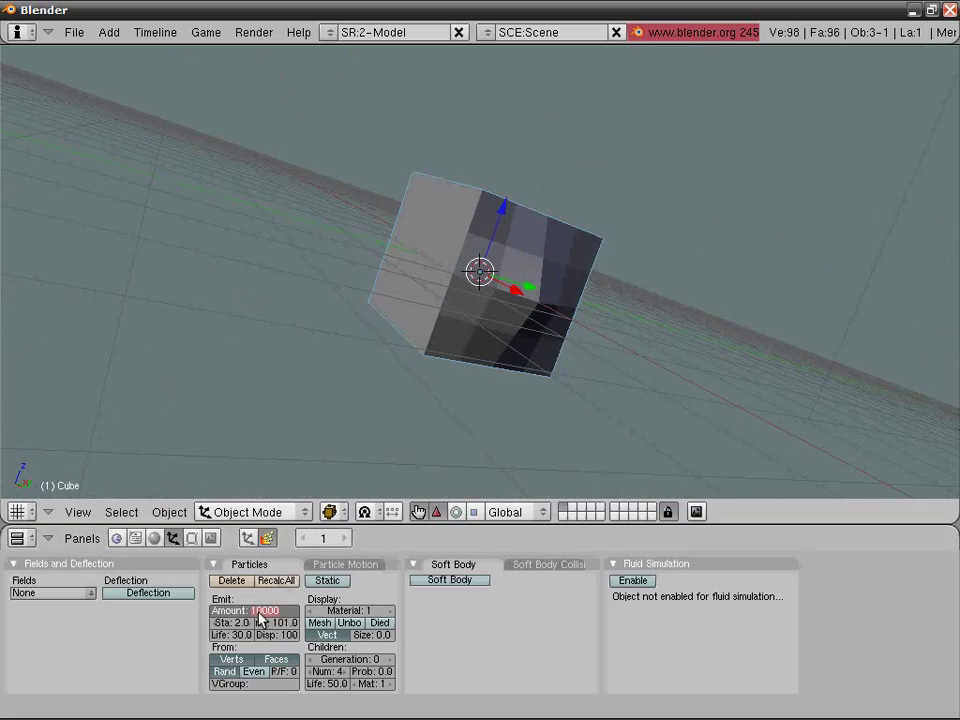
{"action": "type", "text": "20000"}
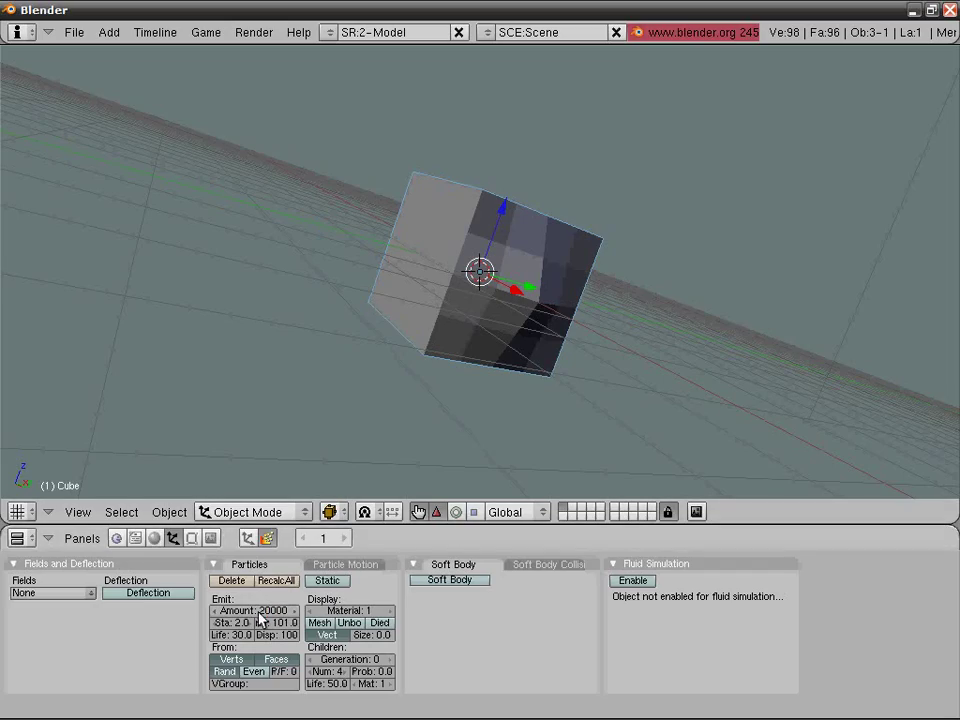
{"action": "key", "text": "Return"}
{"action": "key", "text": "alt+a"}
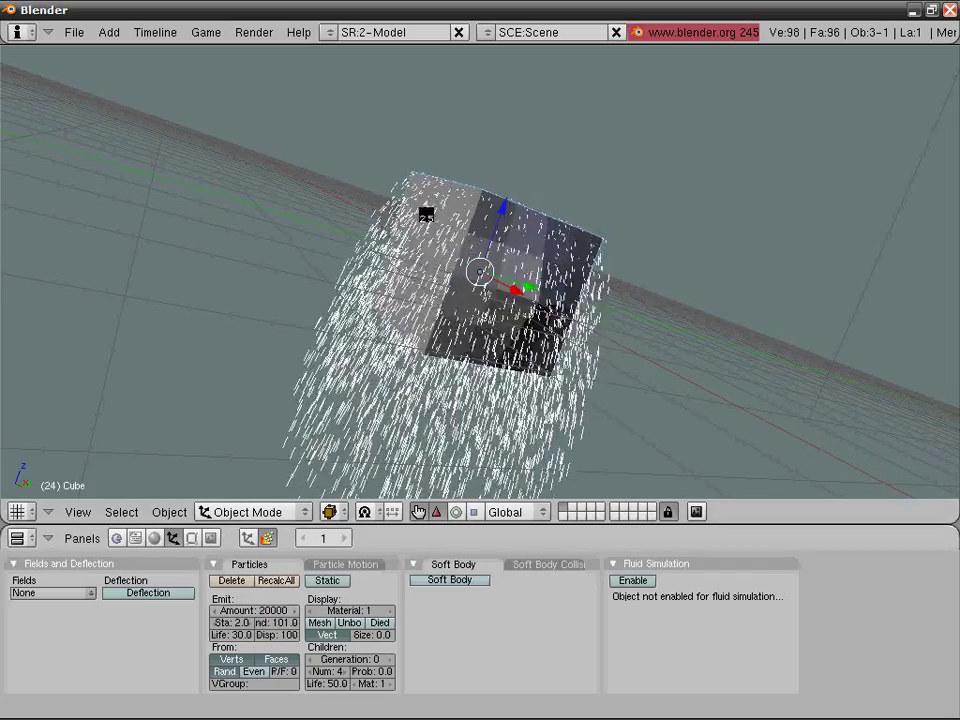
{"action": "middle_click_drag", "start_coordinate": [508, 281], "coordinate": [514, 407]}
{"action": "key", "text": "Escape"}
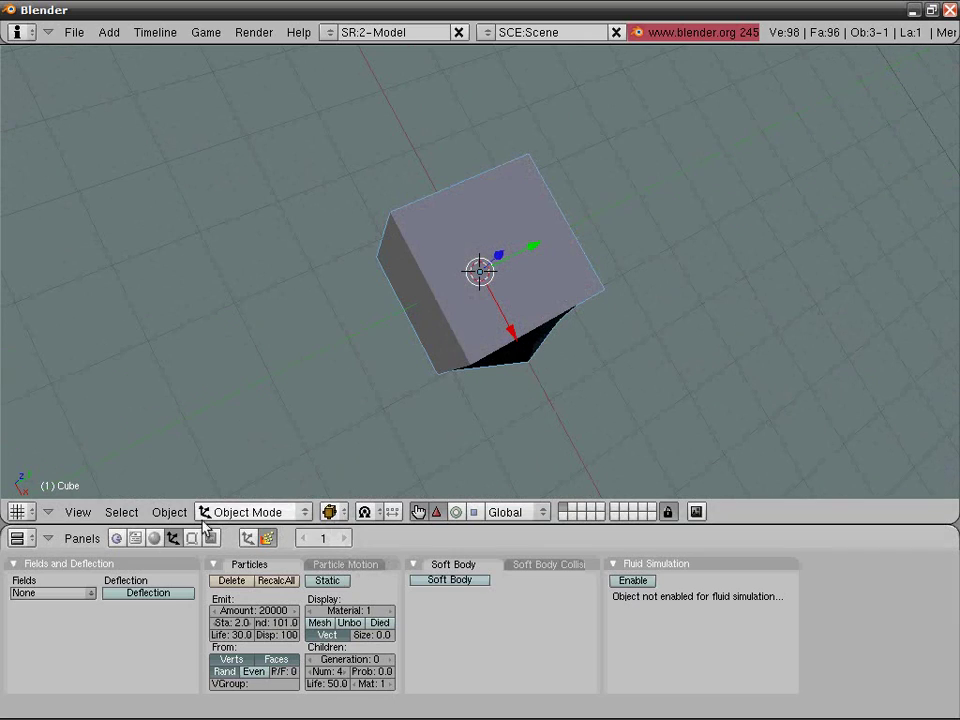
- Enable Halo in the cube's Material buttons
{"action": "left_click", "coordinate": [153, 538]}
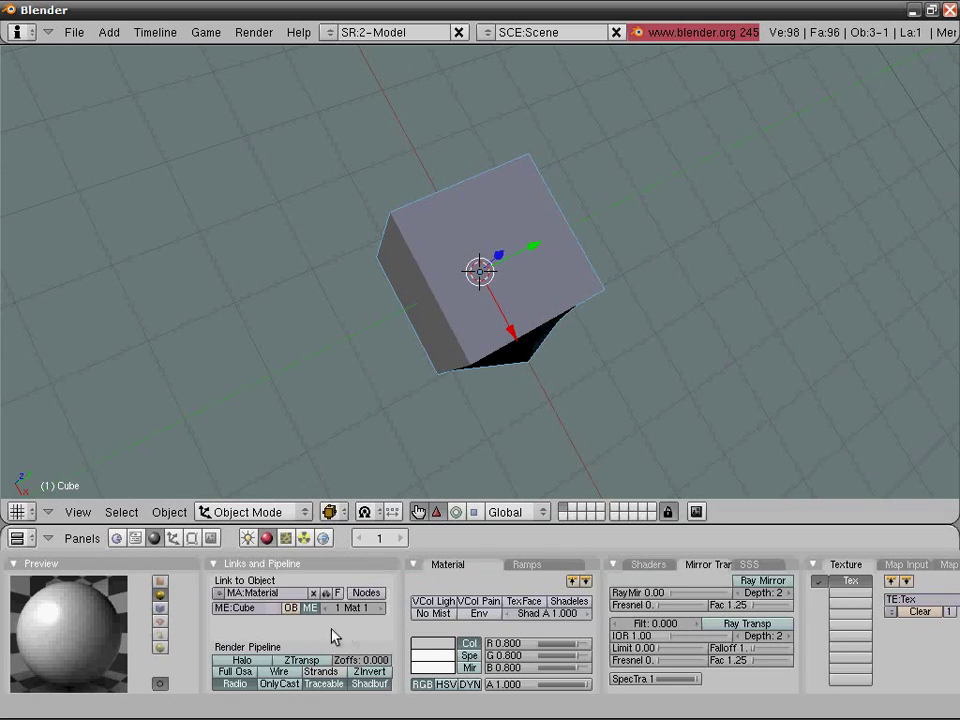
{"action": "left_click", "coordinate": [262, 660]}
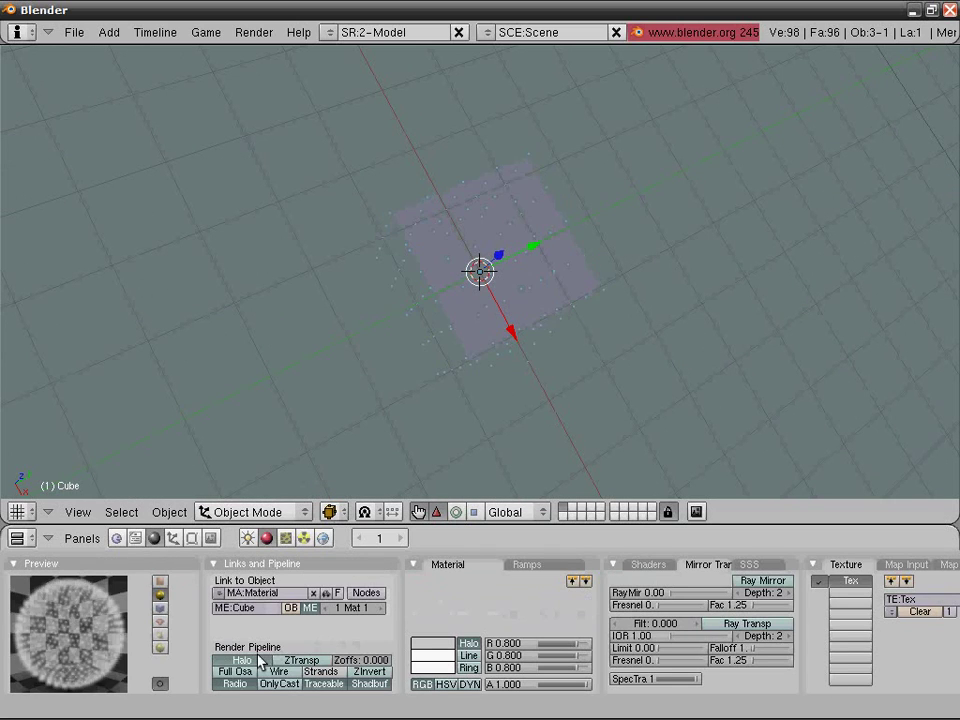
{"action": "middle_click_drag", "start_coordinate": [539, 414], "coordinate": [535, 290]}
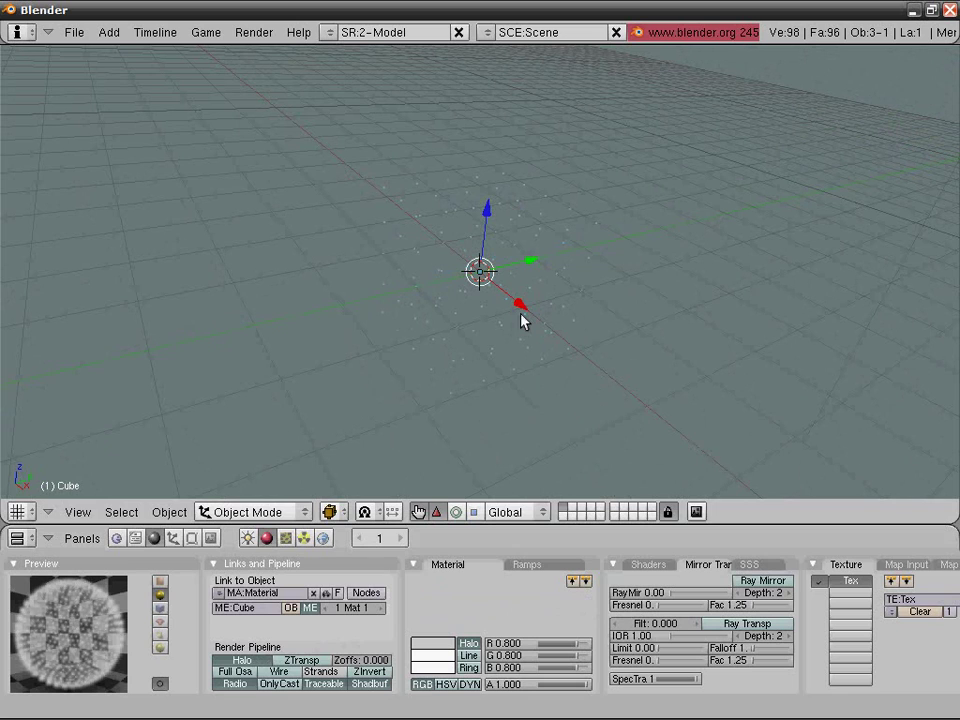
- Set the halo colour to cyan (R 0.322, G 0.892, B 1.000)
{"action": "left_click", "coordinate": [440, 641]}
{"action": "left_click", "coordinate": [469, 630]}
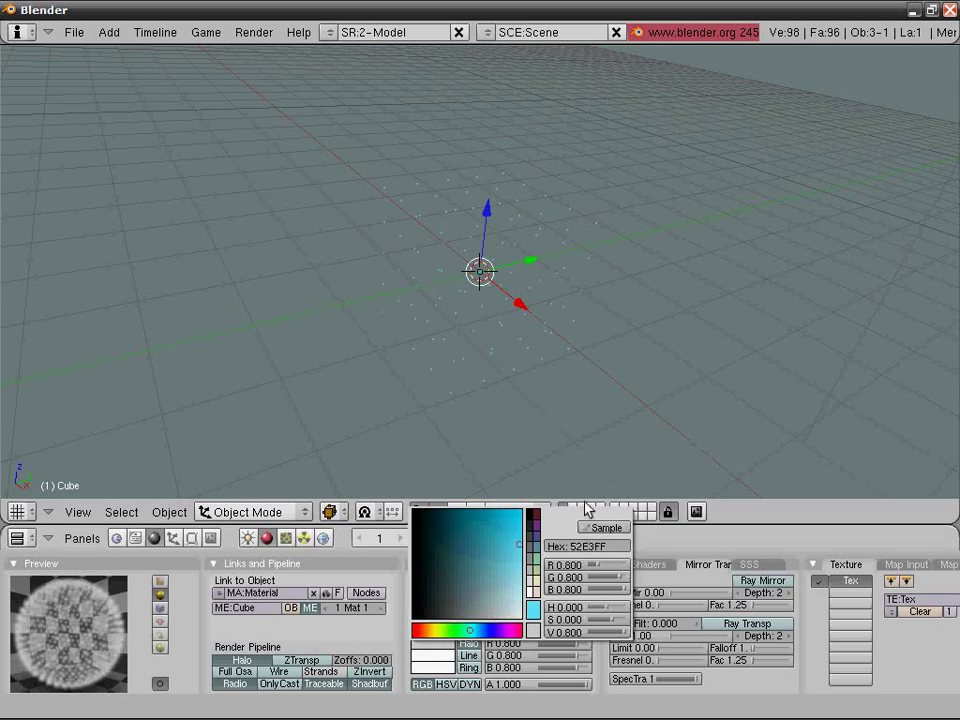
{"action": "middle_click_drag", "start_coordinate": [476, 366], "coordinate": [447, 618]}
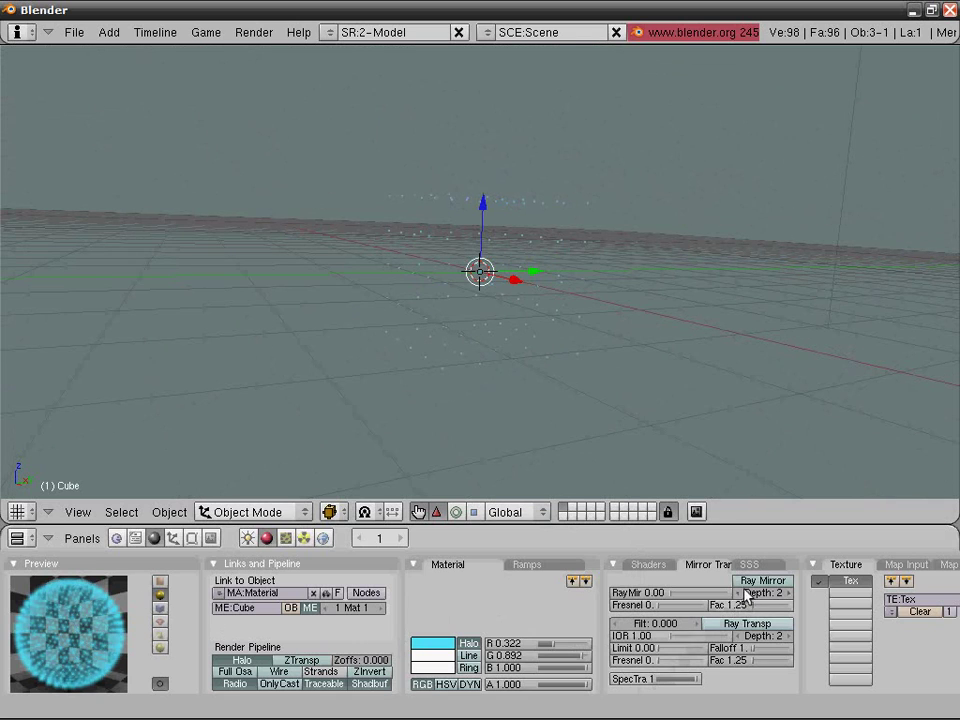
- Reduce the halo size from 0.500 to 0.120 in the halo shading settings
{"action": "left_click", "coordinate": [647, 566]}
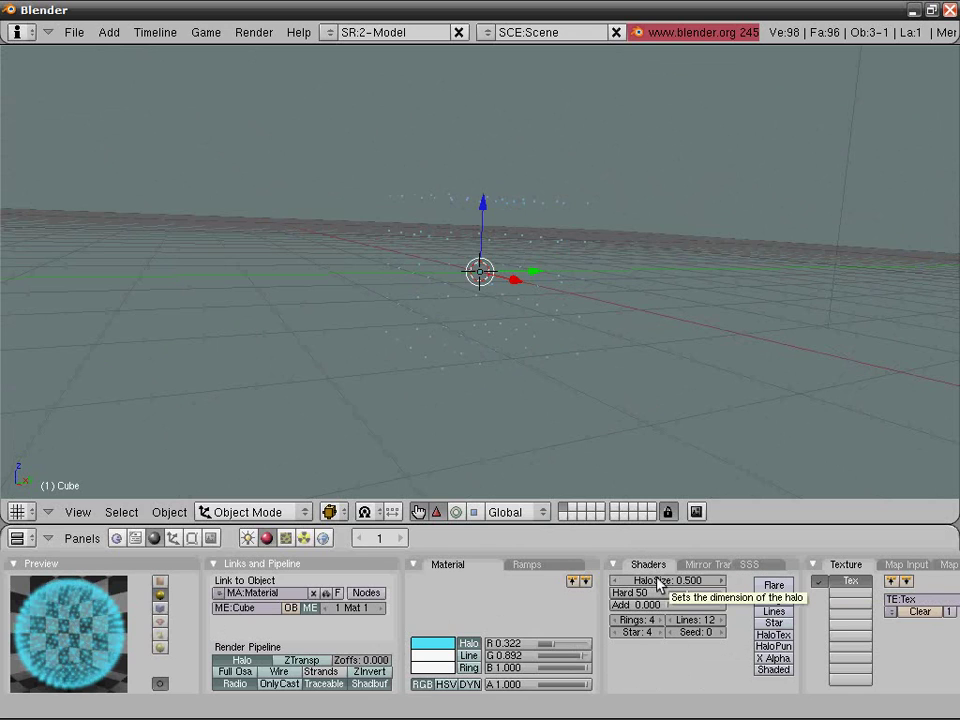
{"action": "left_click", "coordinate": [657, 582]}
{"action": "type", "text": "0.12"}
{"action": "key", "text": "Return"}
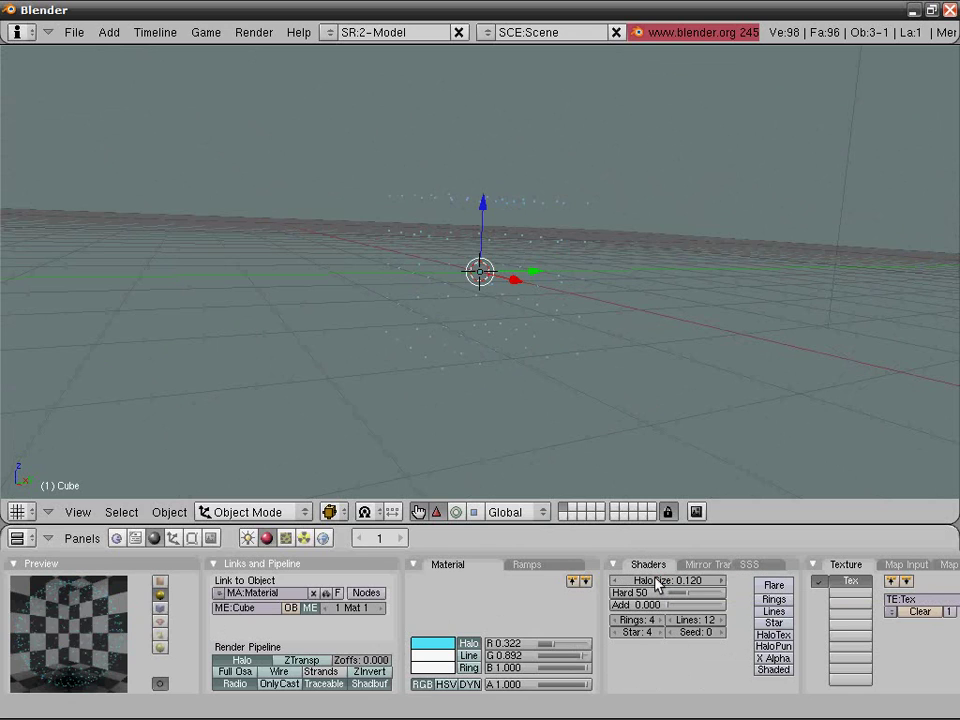
- Enable halo Rings and give them a pale cyan ring colour (BAF7FF)
{"action": "left_click", "coordinate": [785, 600]}
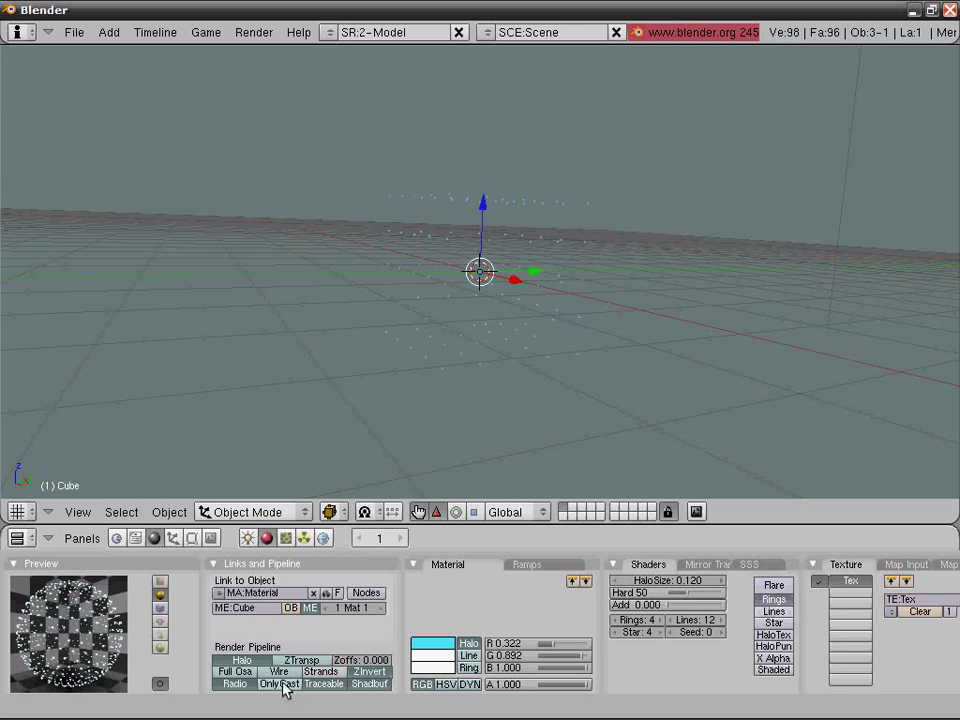
{"action": "left_click", "coordinate": [447, 666]}
{"action": "left_click", "coordinate": [469, 656]}
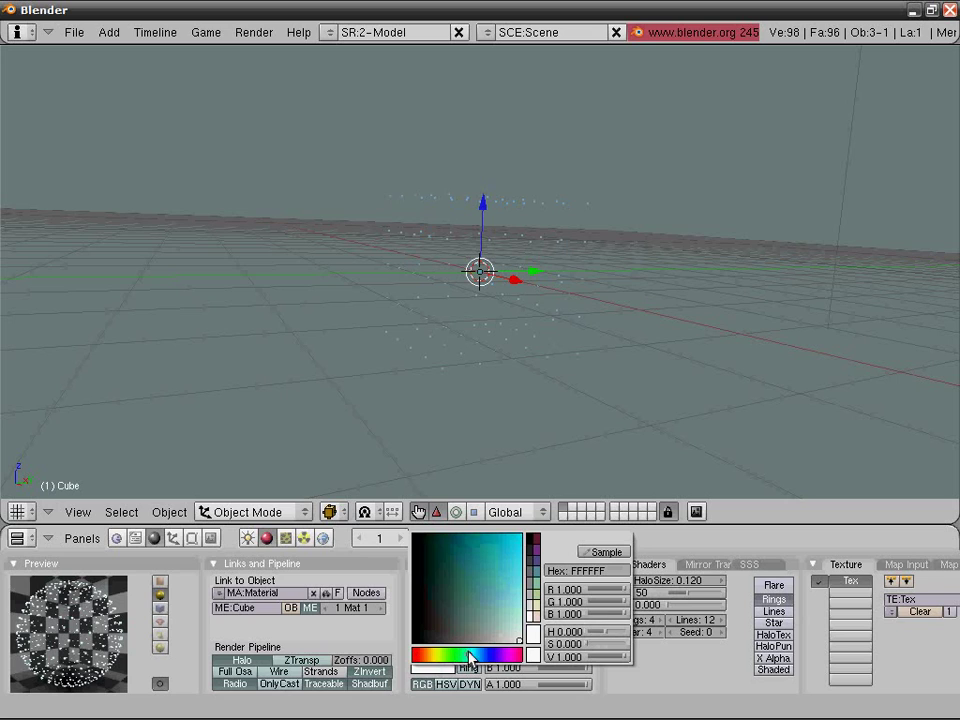
{"action": "left_click_drag", "start_coordinate": [490, 636], "coordinate": [533, 617]}
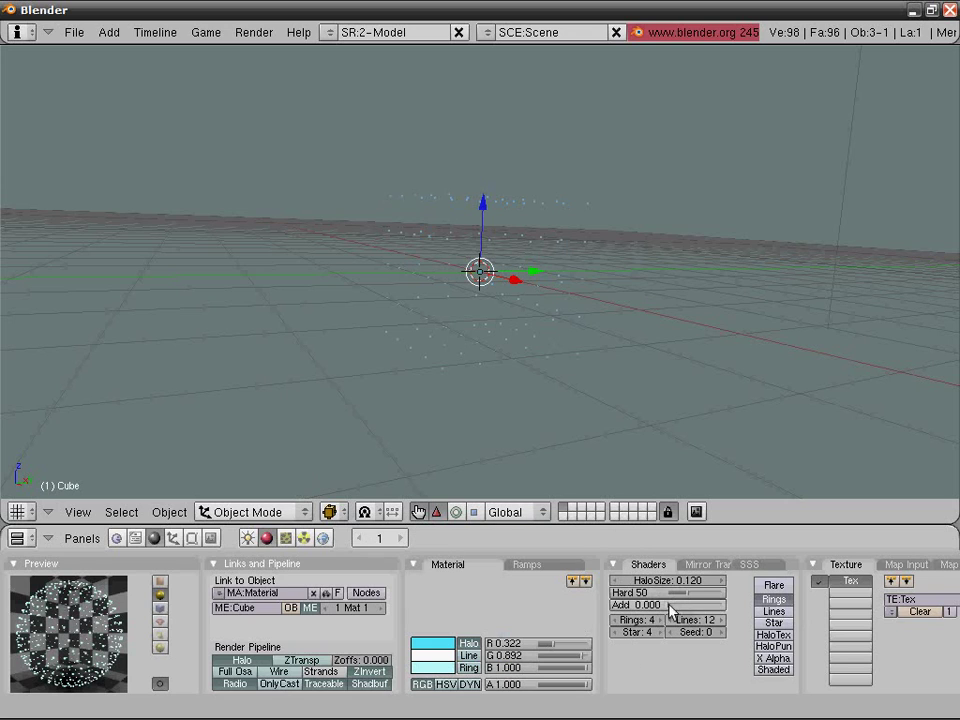
- Test-render the current frame and frame 21, then switch to the Sequence screen layout
{"action": "key", "text": "F12"}
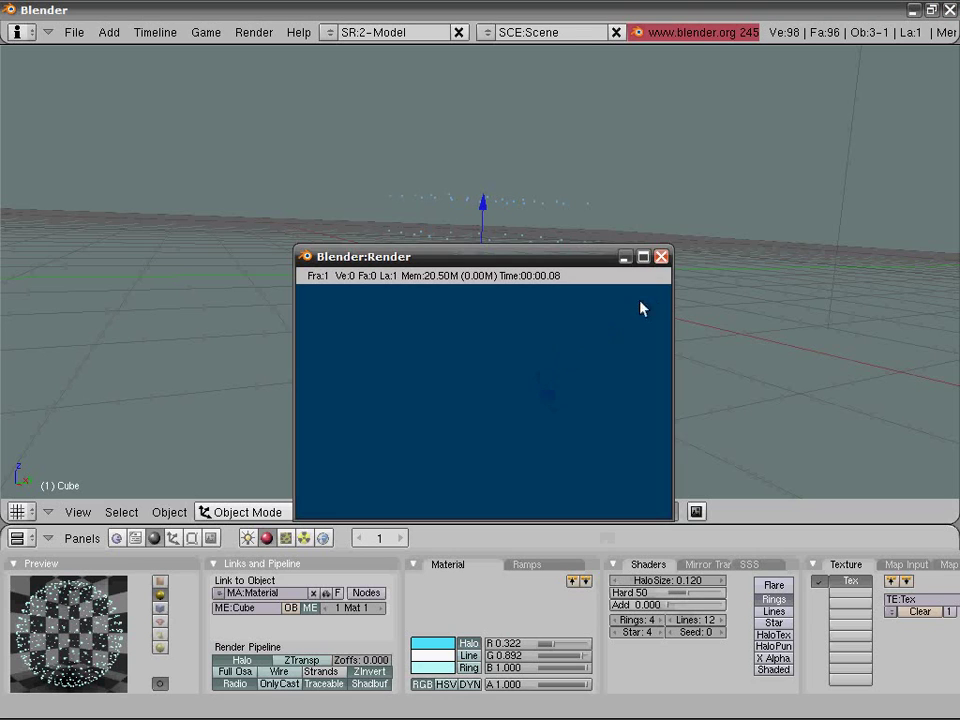
{"action": "left_click", "coordinate": [661, 257]}
{"action": "key", "text": "Up"}
{"action": "key", "text": "Up"}
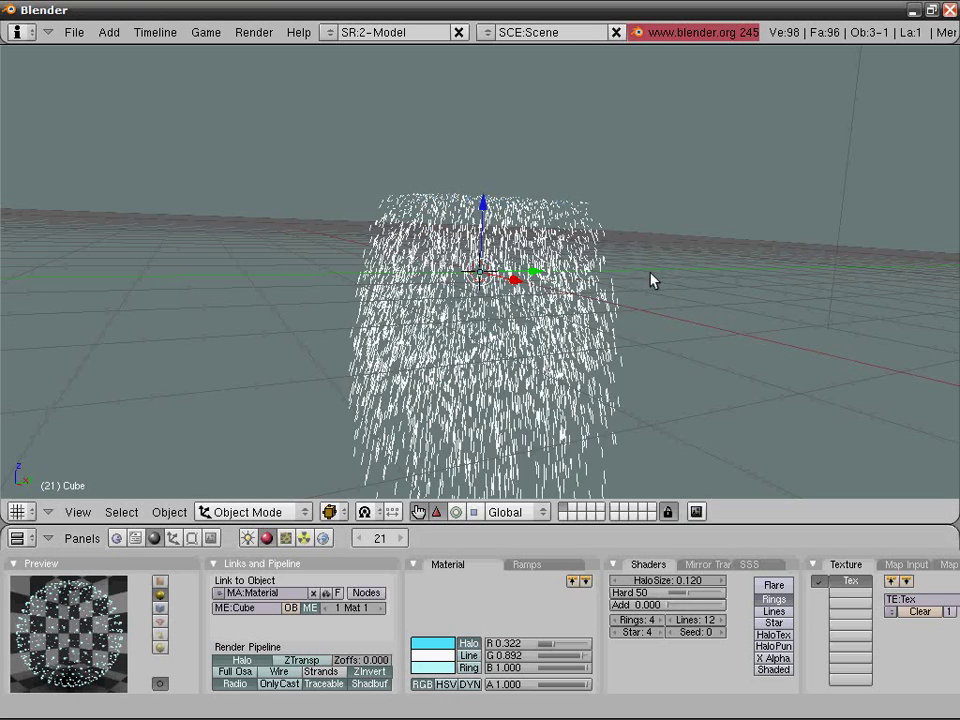
{"action": "key", "text": "F12"}
{"action": "scroll", "coordinate": [465, 379], "scroll_direction": "up", "scroll_amount": 2}
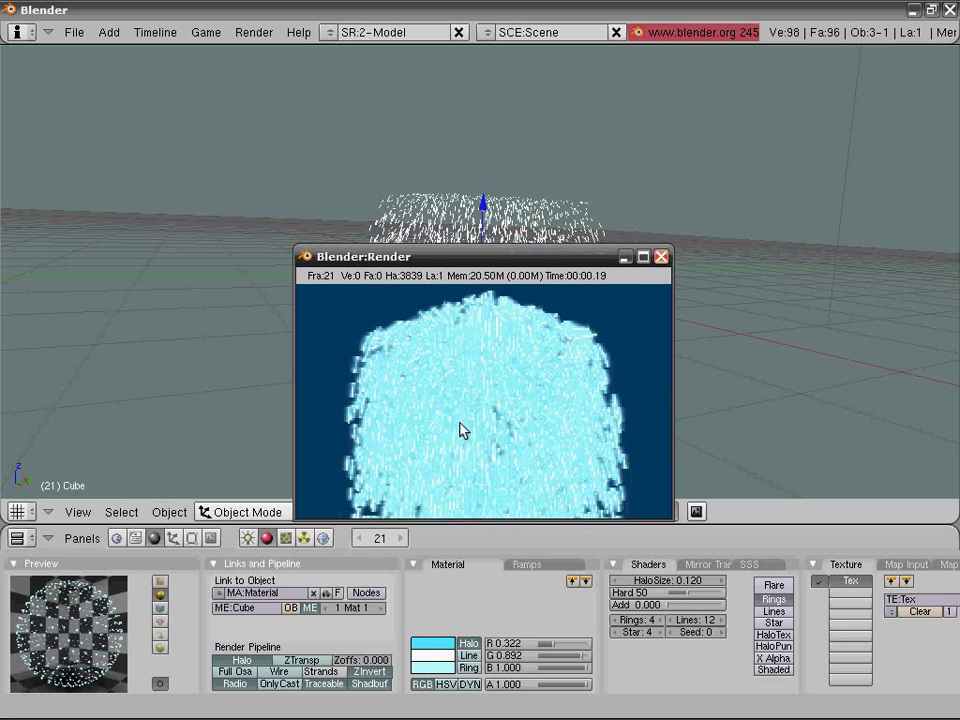
{"action": "scroll", "coordinate": [461, 439], "scroll_direction": "down", "scroll_amount": 2}
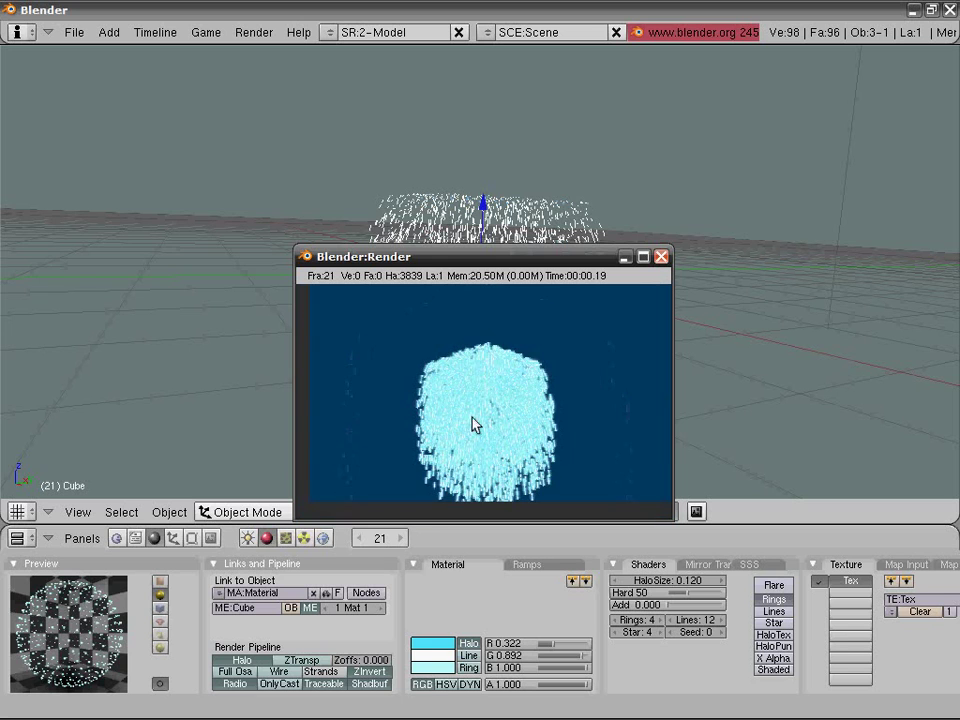
{"action": "left_click", "coordinate": [661, 257]}
{"action": "key", "text": "ctrl+Right"}
{"action": "key", "text": "ctrl+Right"}
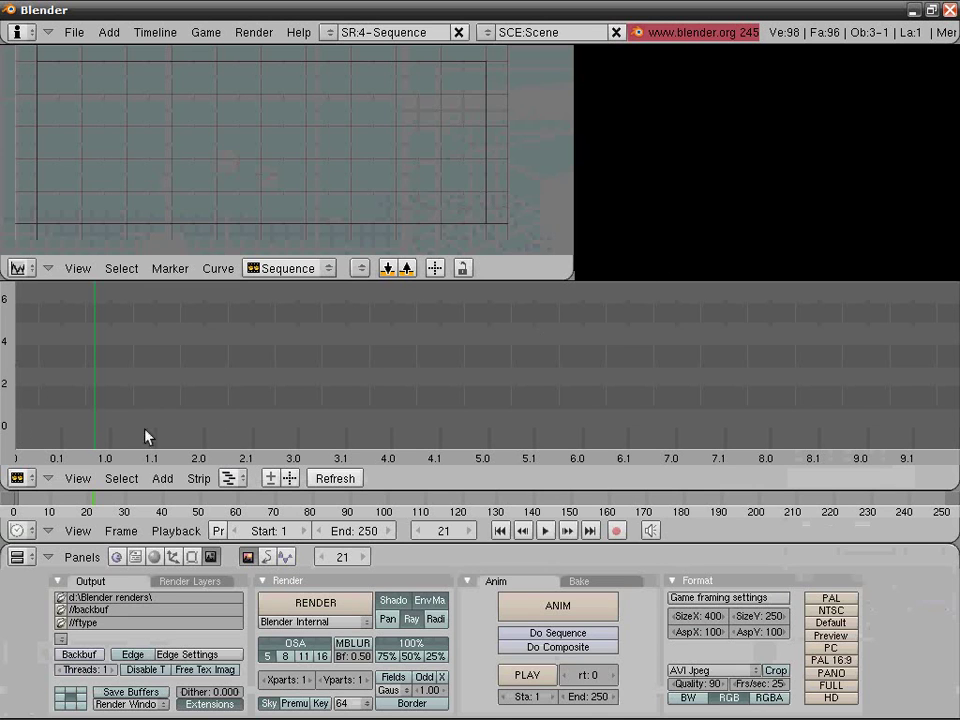
- Add a 250-frame Scene strip at frame 1 and scrub to frames 90 and 43
{"action": "key", "text": "shift+a"}
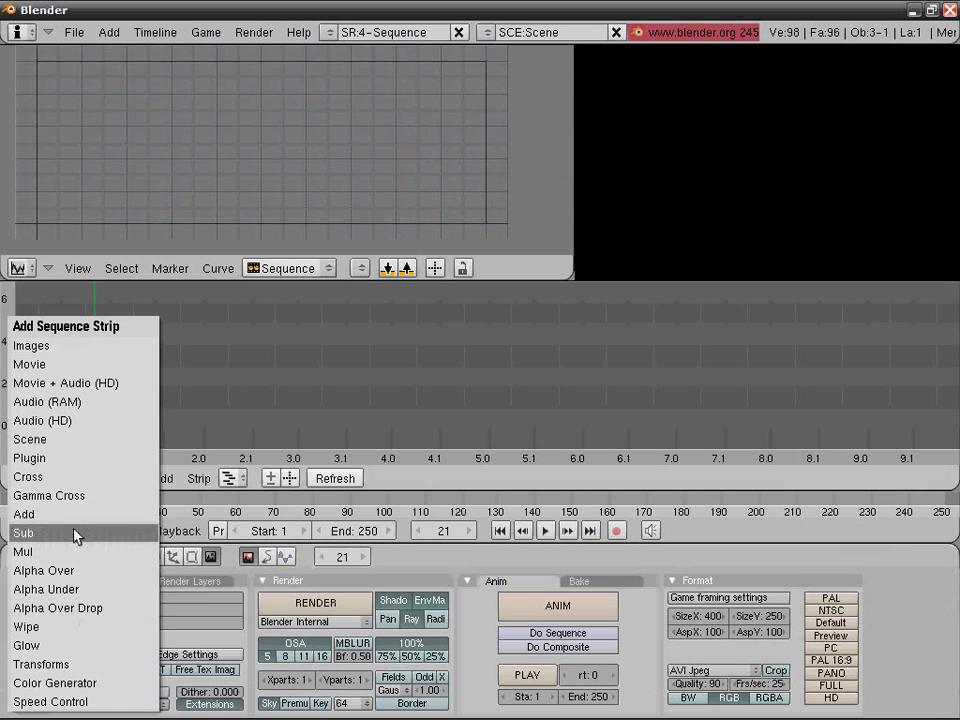
{"action": "left_click", "coordinate": [73, 441]}
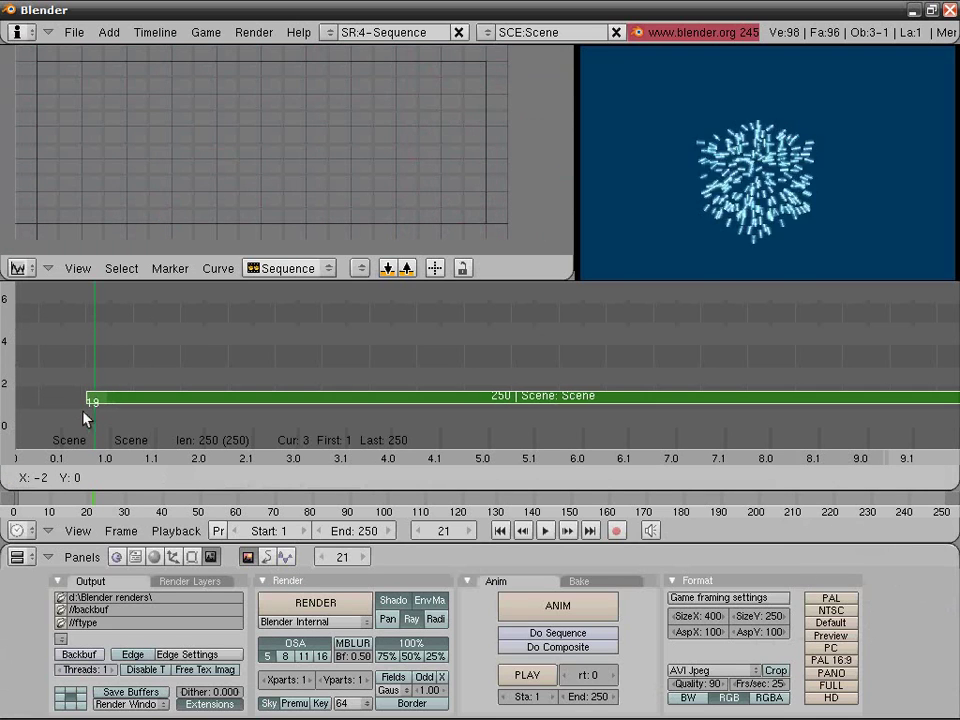
{"action": "left_click", "coordinate": [21, 452]}
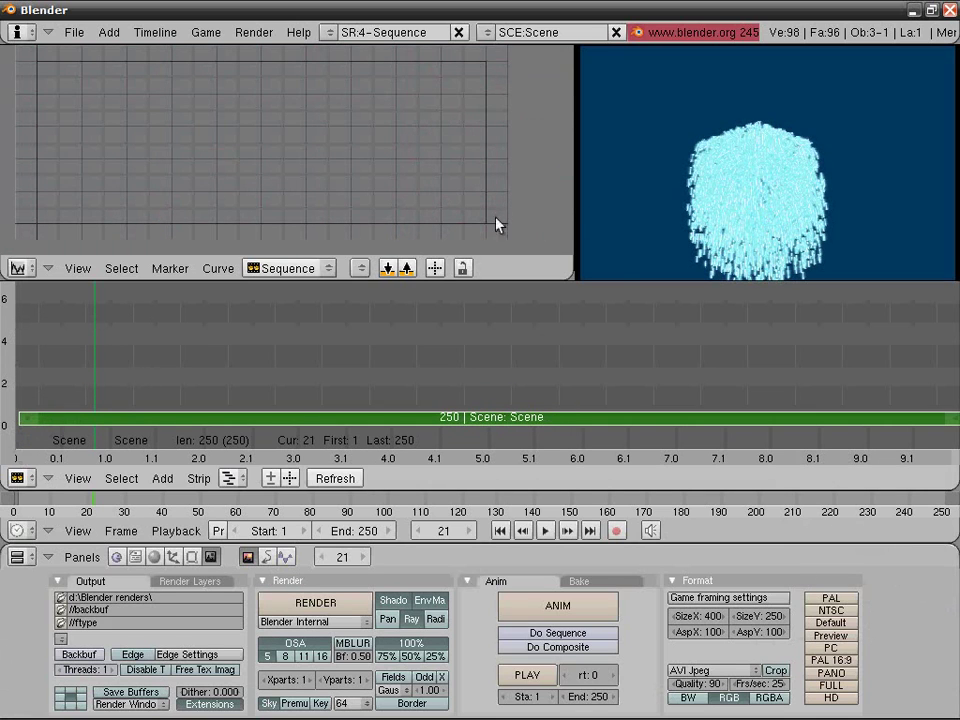
{"action": "left_click_drag", "start_coordinate": [127, 388], "coordinate": [354, 383]}
{"action": "left_click_drag", "start_coordinate": [275, 381], "coordinate": [150, 387]}
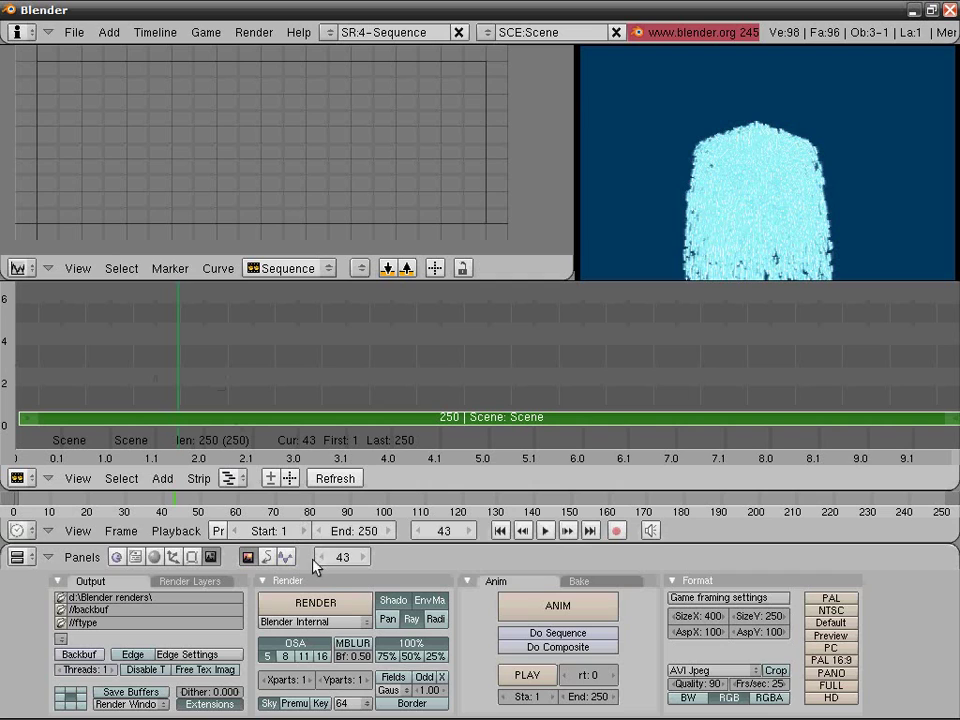
- Add a Glow effect strip over the Scene strip, refresh the preview, and check frames 5 and 68
{"action": "key", "text": "shift+a"}
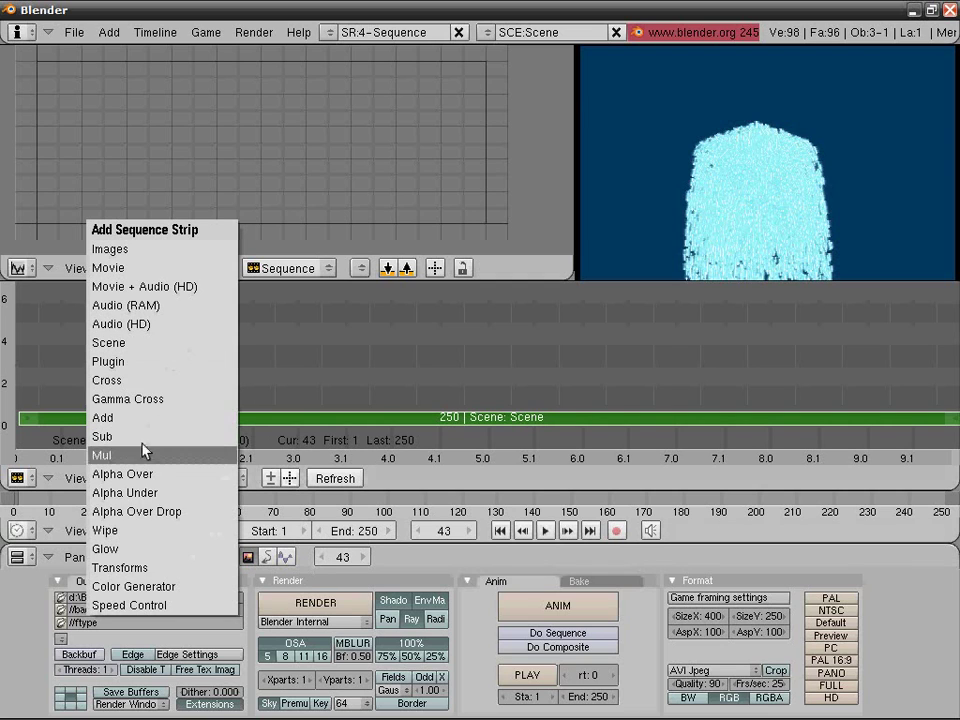
{"action": "left_click", "coordinate": [110, 549]}
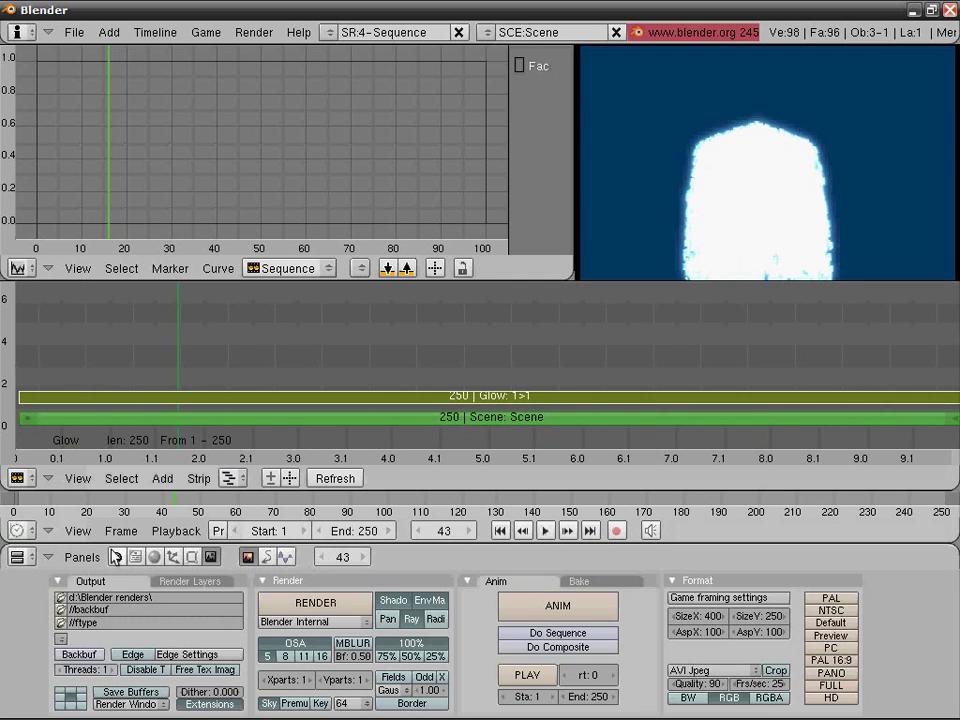
{"action": "left_click", "coordinate": [44, 388]}
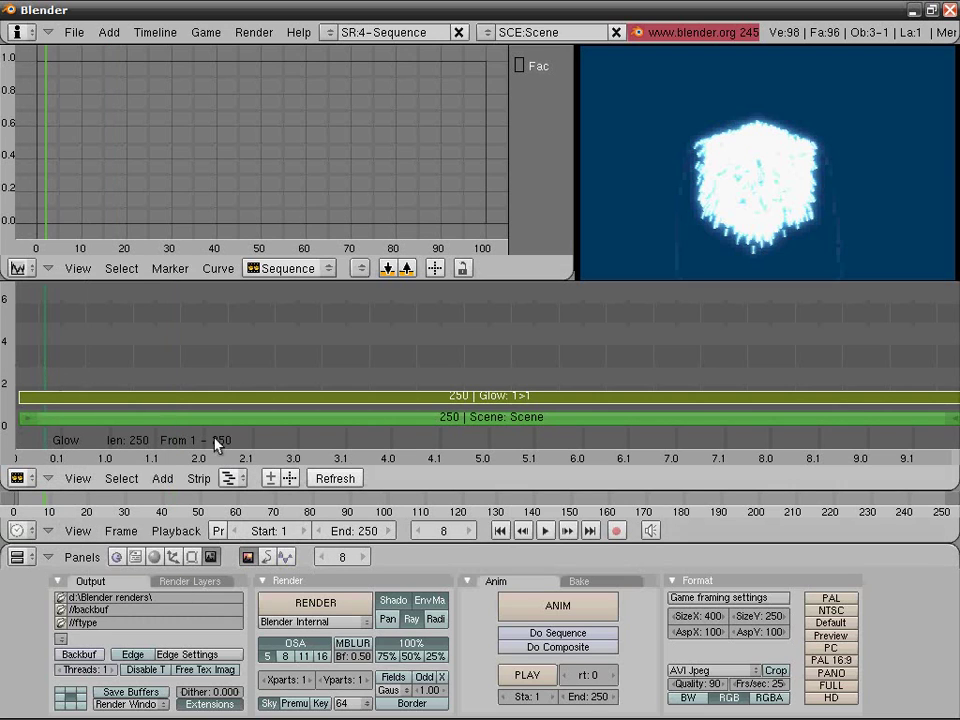
{"action": "left_click", "coordinate": [17, 352]}
{"action": "left_click", "coordinate": [40, 362]}
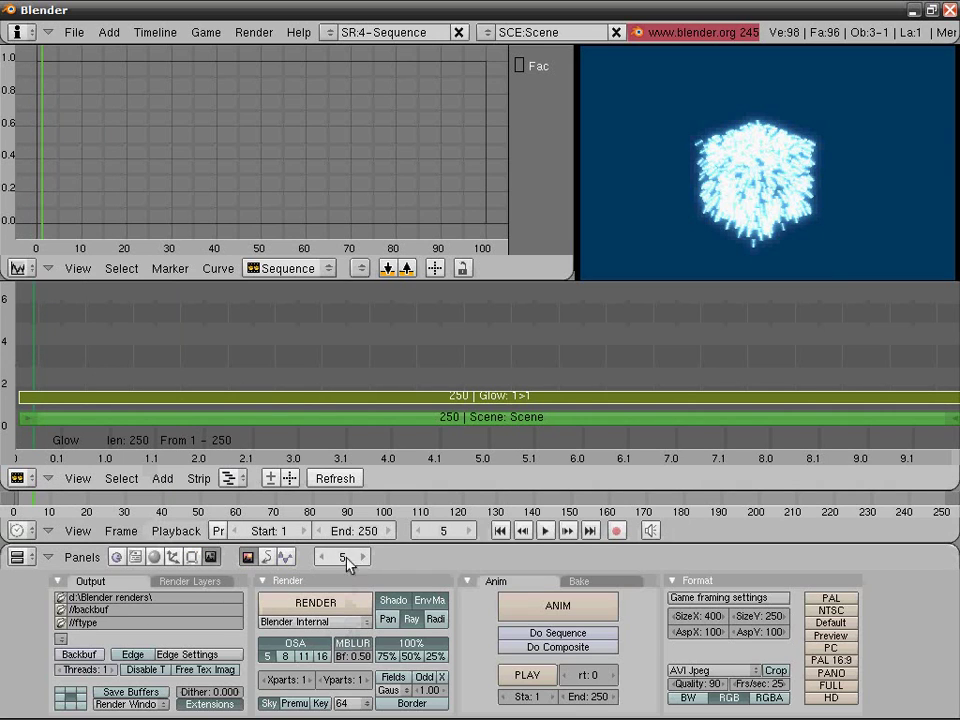
{"action": "left_click", "coordinate": [340, 478]}
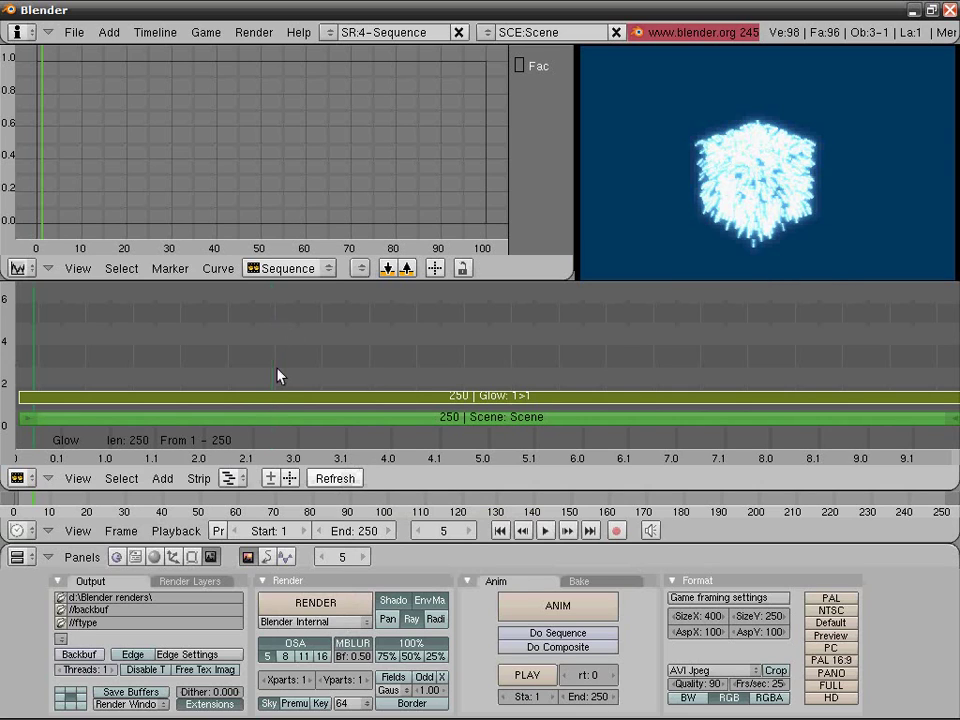
{"action": "left_click", "coordinate": [279, 373]}
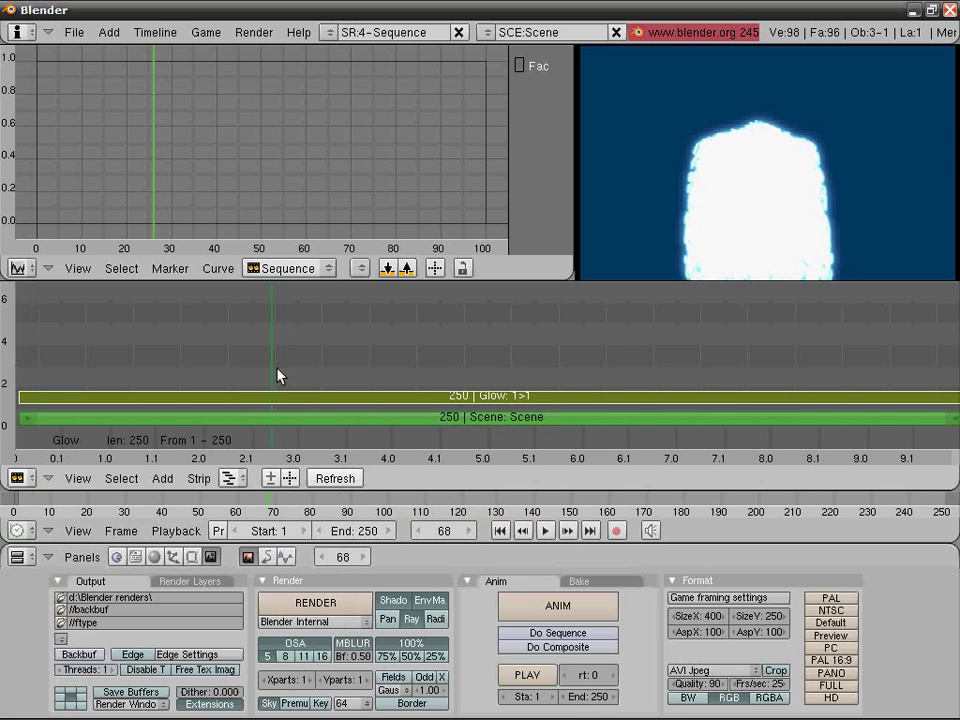
- Switch to the Model screen, view the cube's particle emitter from the top, and bring up the Add menu
{"action": "key", "text": "ctrl+Left"}
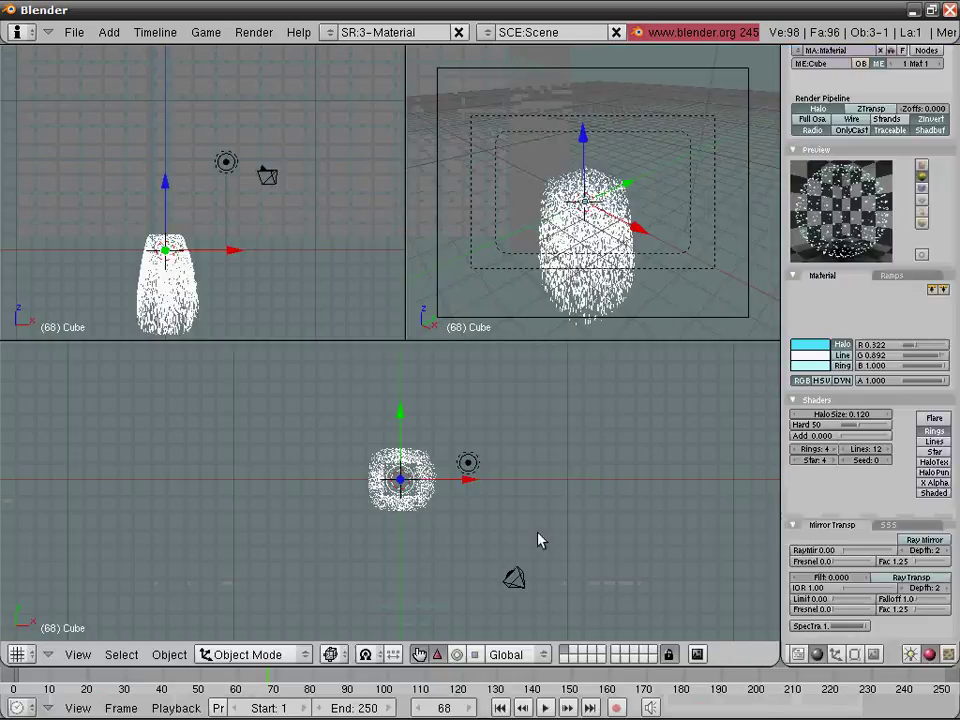
{"action": "key", "text": "ctrl+Left"}
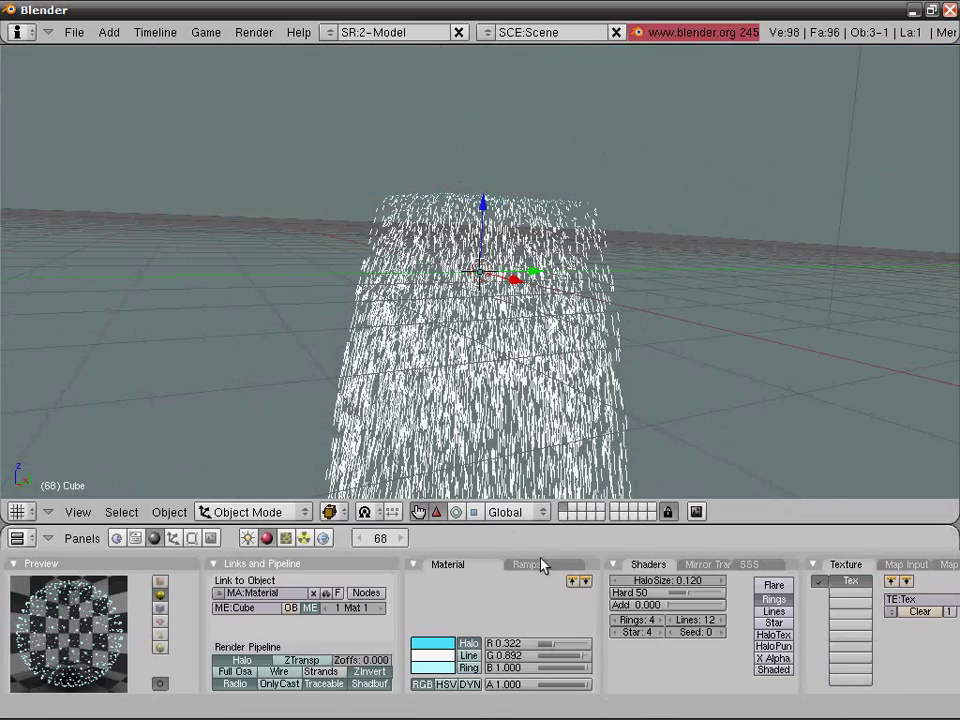
{"action": "middle_click_drag", "start_coordinate": [369, 180], "coordinate": [375, 369]}
{"action": "key", "text": "KP_7"}
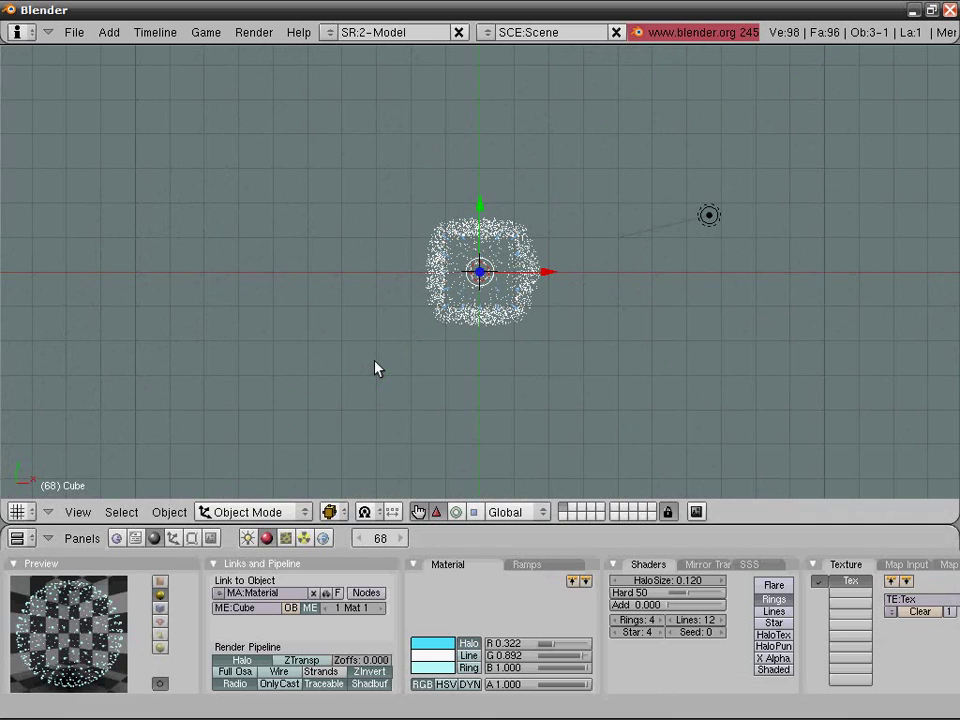
{"action": "key", "text": "space"}
{"action": "mouse_move", "coordinate": [510, 360]}
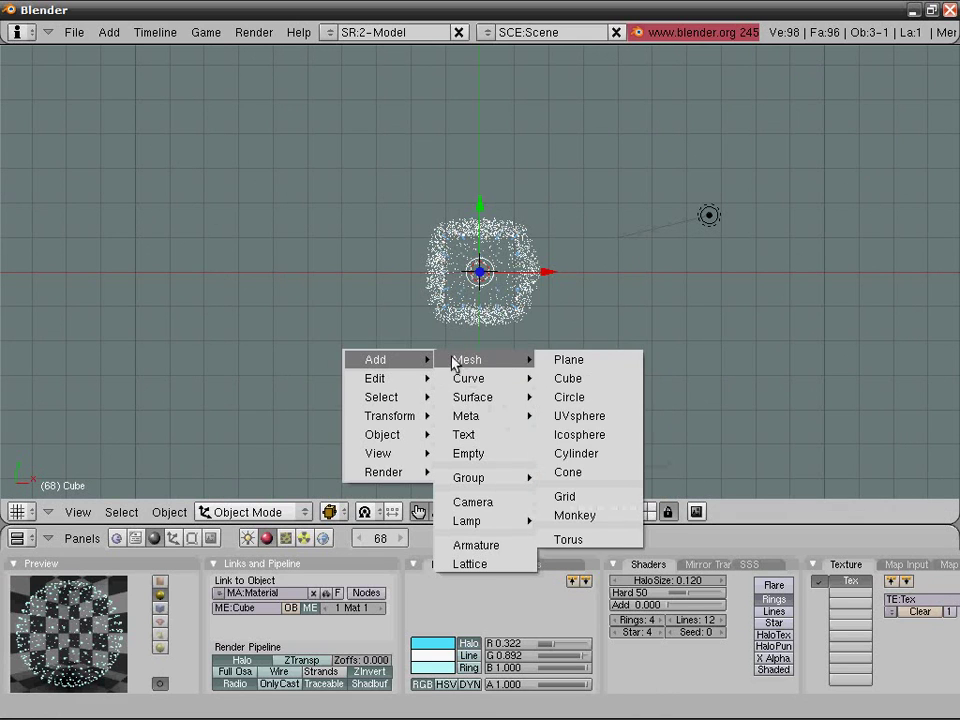
- Add an Empty to the scene
{"action": "mouse_move", "coordinate": [400, 440]}
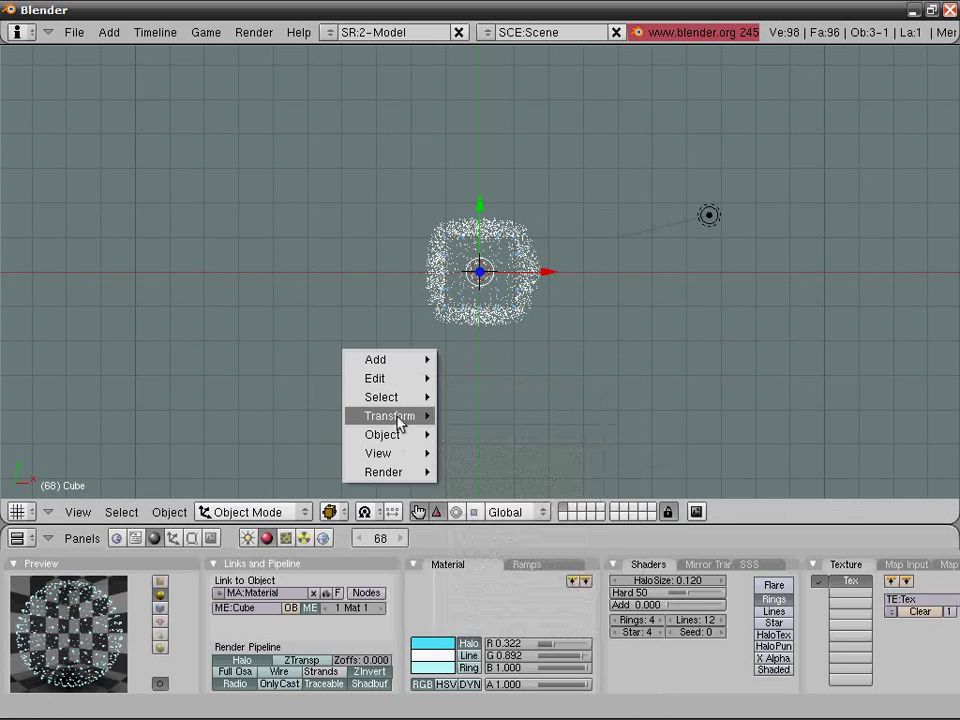
{"action": "mouse_move", "coordinate": [399, 359]}
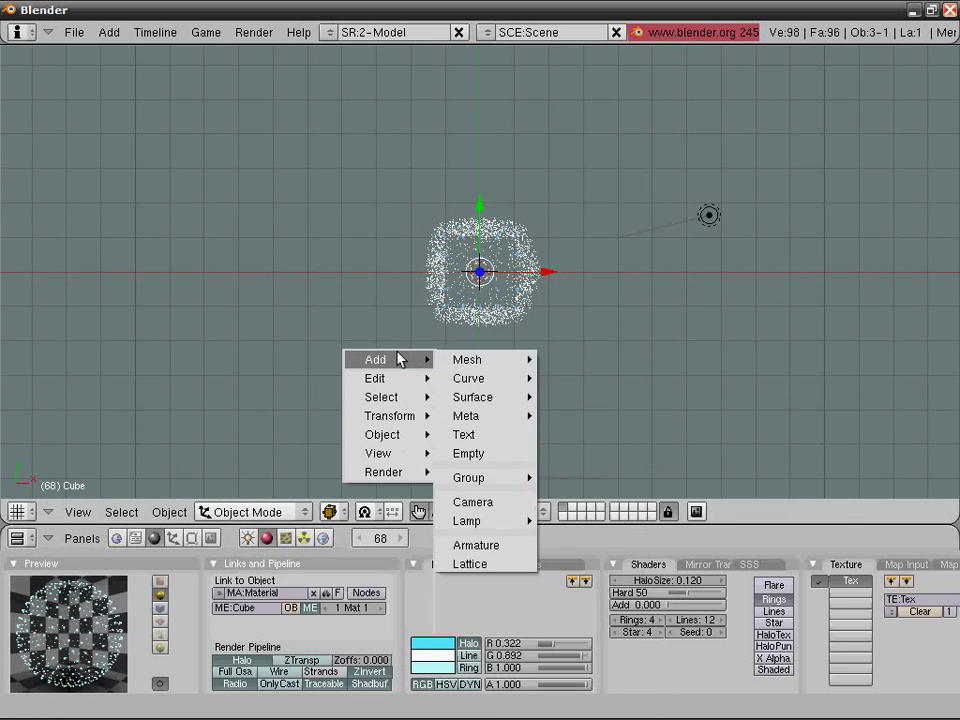
{"action": "left_click", "coordinate": [489, 453]}
- Raise the Empty 3.725 along Z above the particle cloud and show its Physics settings
{"action": "middle_click_drag", "start_coordinate": [478, 450], "coordinate": [433, 180]}
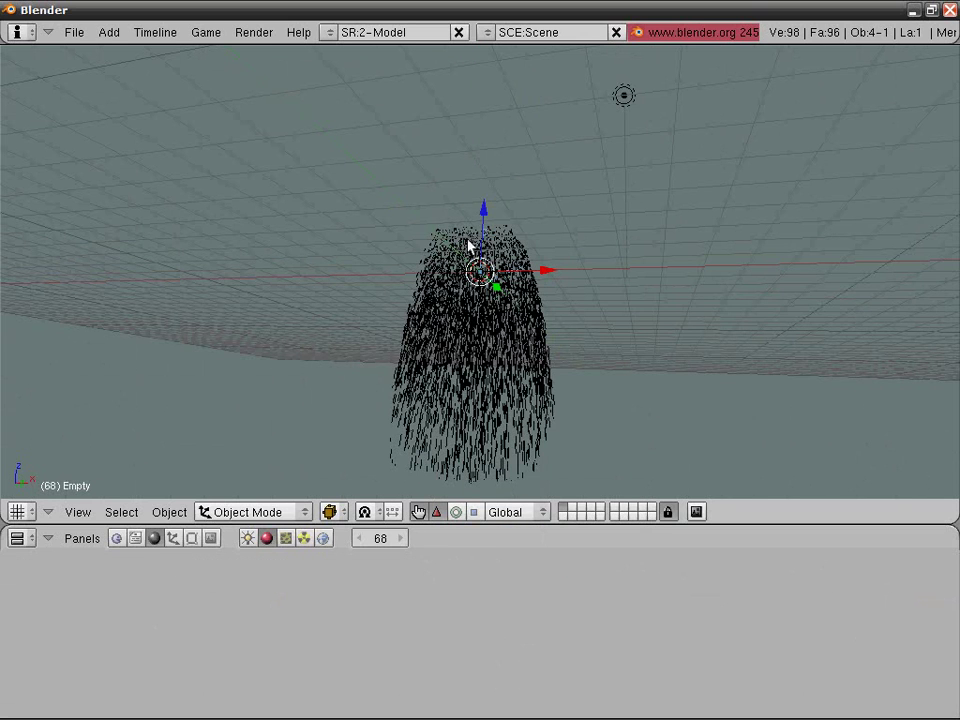
{"action": "key", "text": "g"}
{"action": "key", "text": "z"}
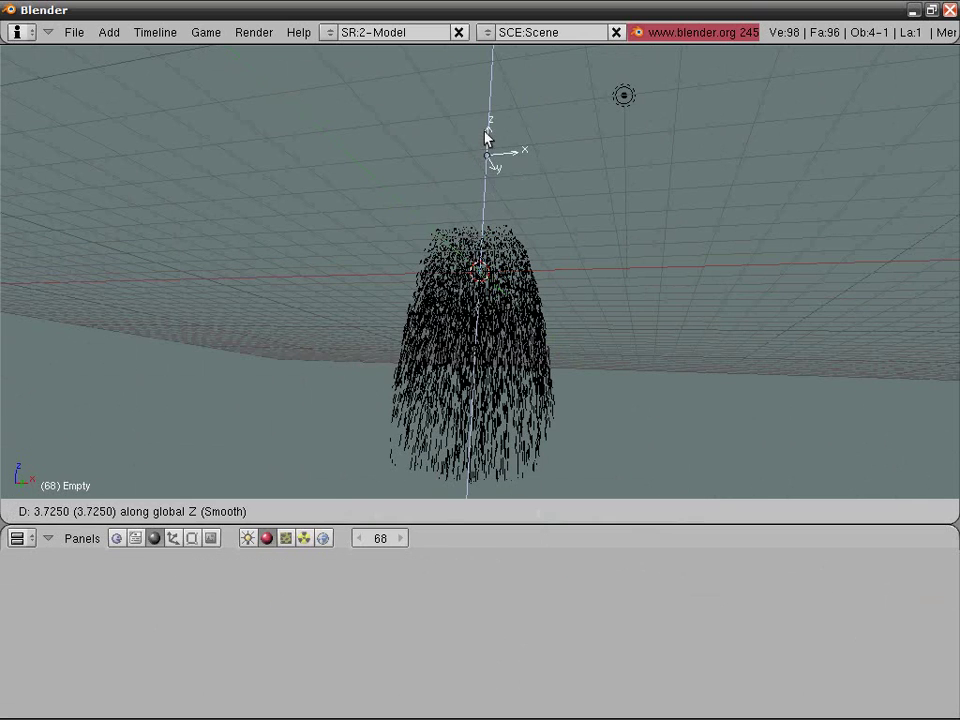
{"action": "left_click", "coordinate": [455, 152]}
{"action": "middle_click_drag", "start_coordinate": [455, 152], "coordinate": [400, 260]}
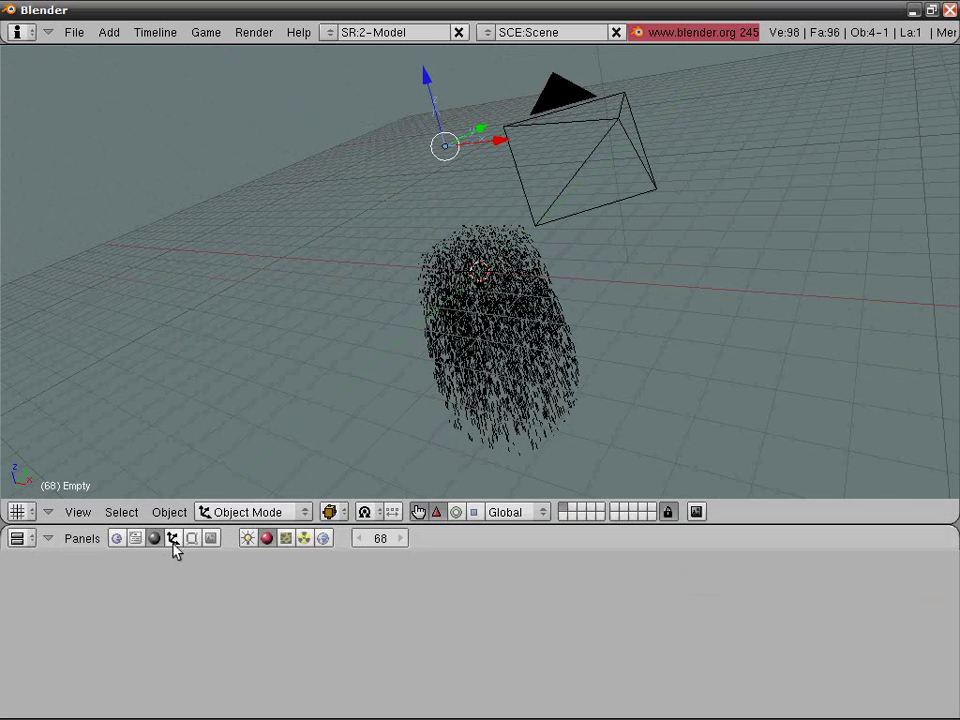
{"action": "left_click", "coordinate": [173, 539]}
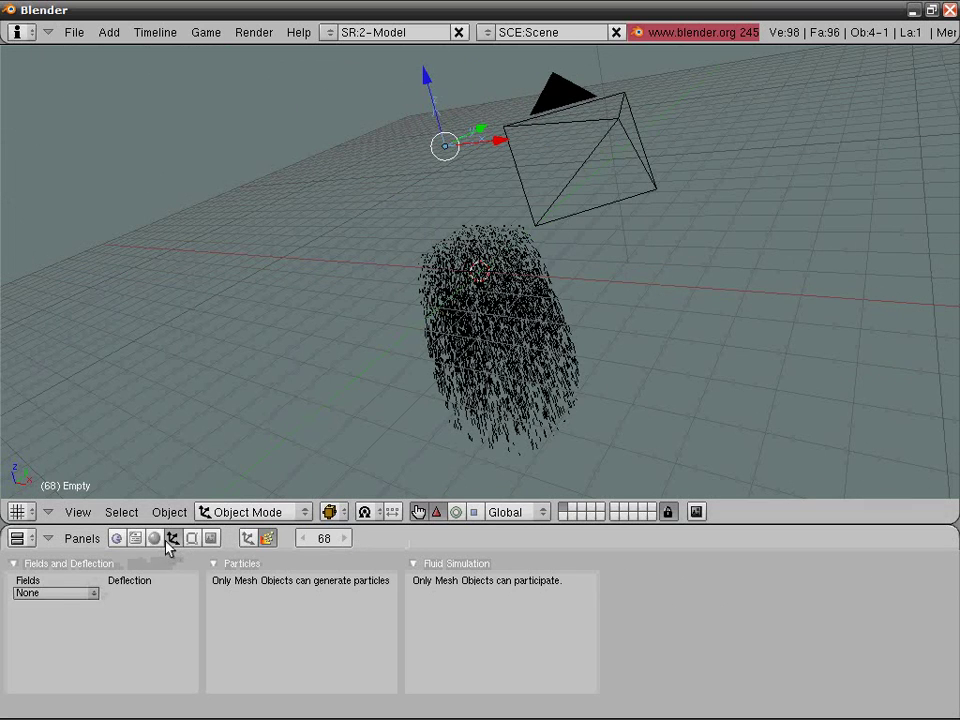
- Make the Empty a Vortex field with a trial Strength of about 20
{"action": "left_click", "coordinate": [59, 598]}
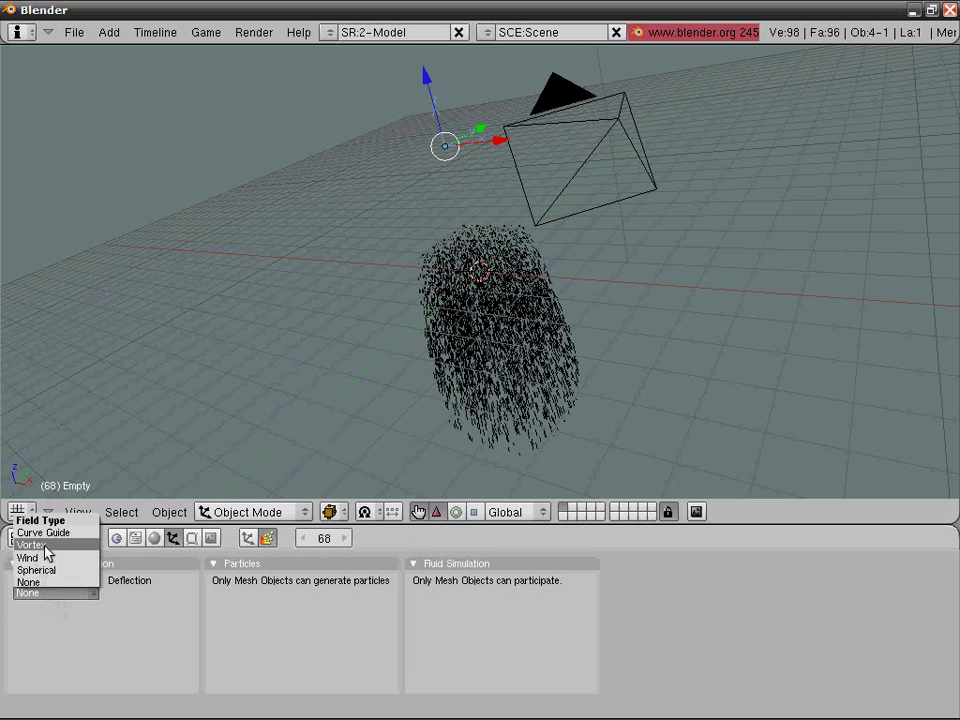
{"action": "left_click", "coordinate": [44, 546]}
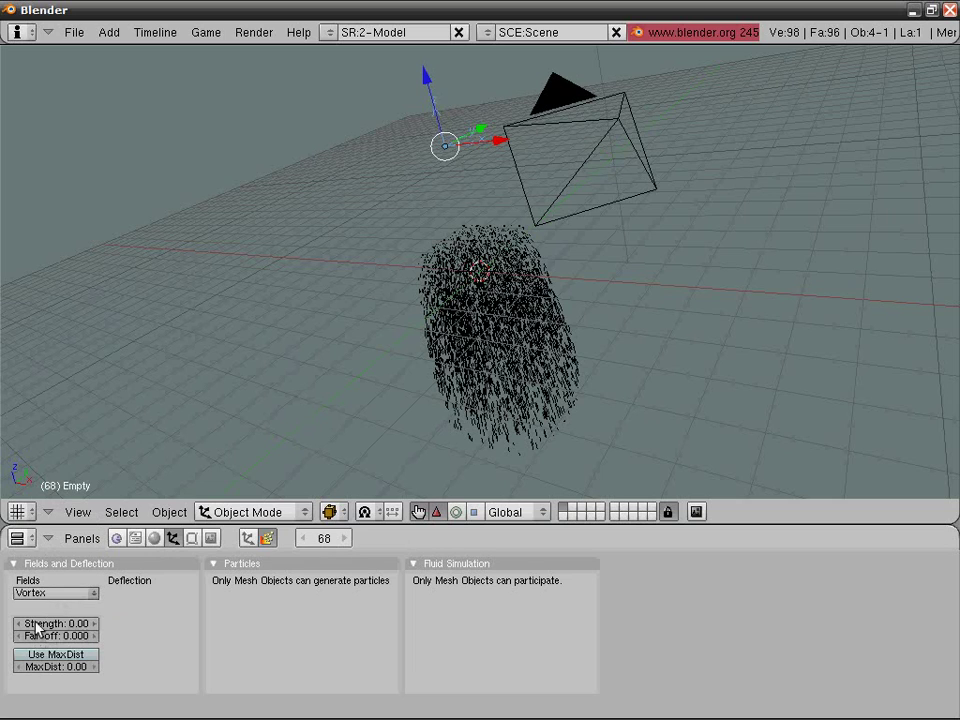
{"action": "left_click_drag", "start_coordinate": [36, 626], "coordinate": [82, 628]}
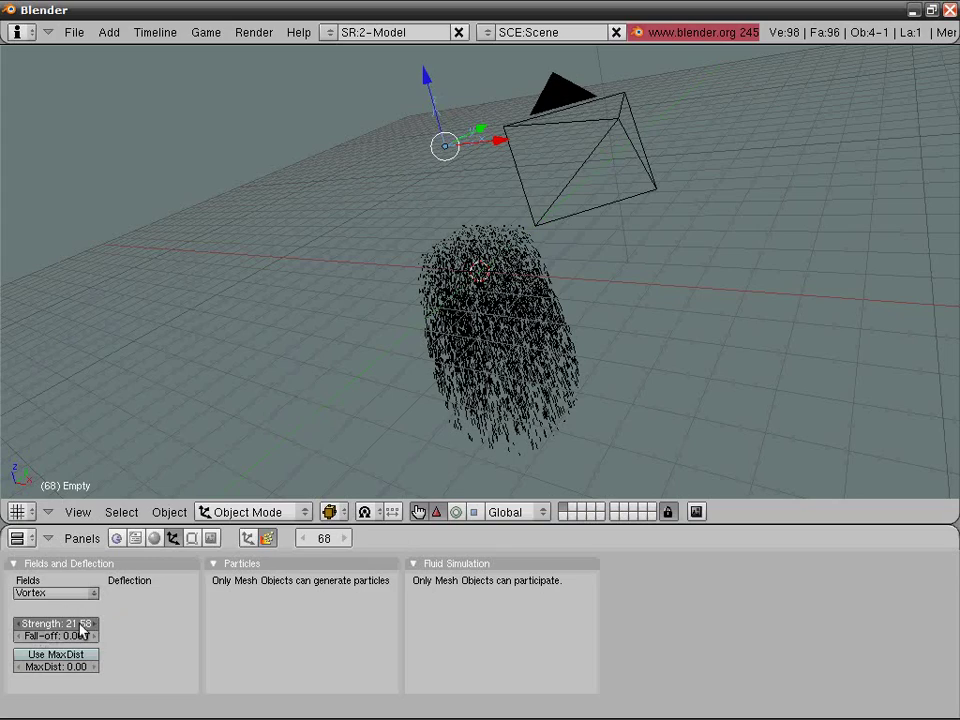
{"action": "middle_click_drag", "start_coordinate": [360, 285], "coordinate": [392, 462]}
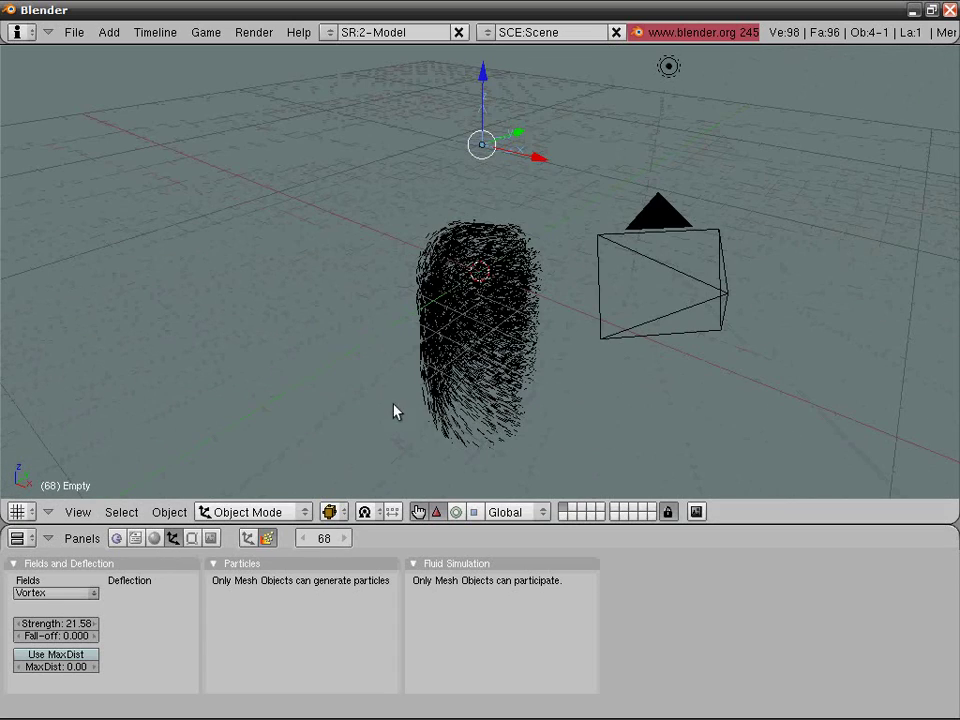
{"action": "middle_click_drag", "start_coordinate": [452, 352], "coordinate": [467, 320]}
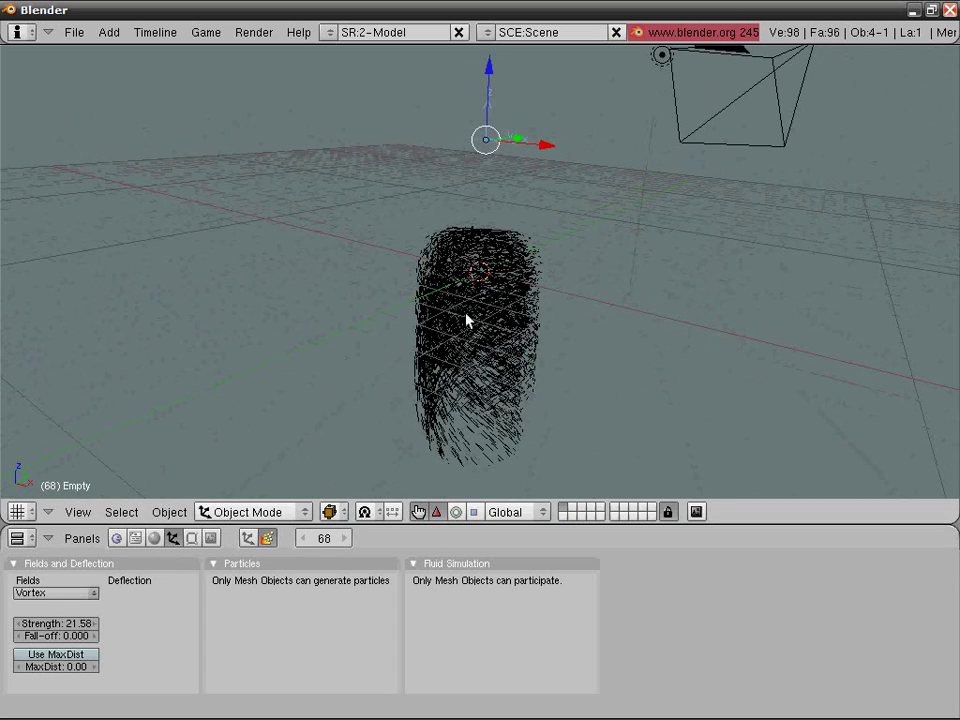
- Set the vortex Strength to 100 and play the swirl from frame 1
{"action": "left_click", "coordinate": [57, 624]}
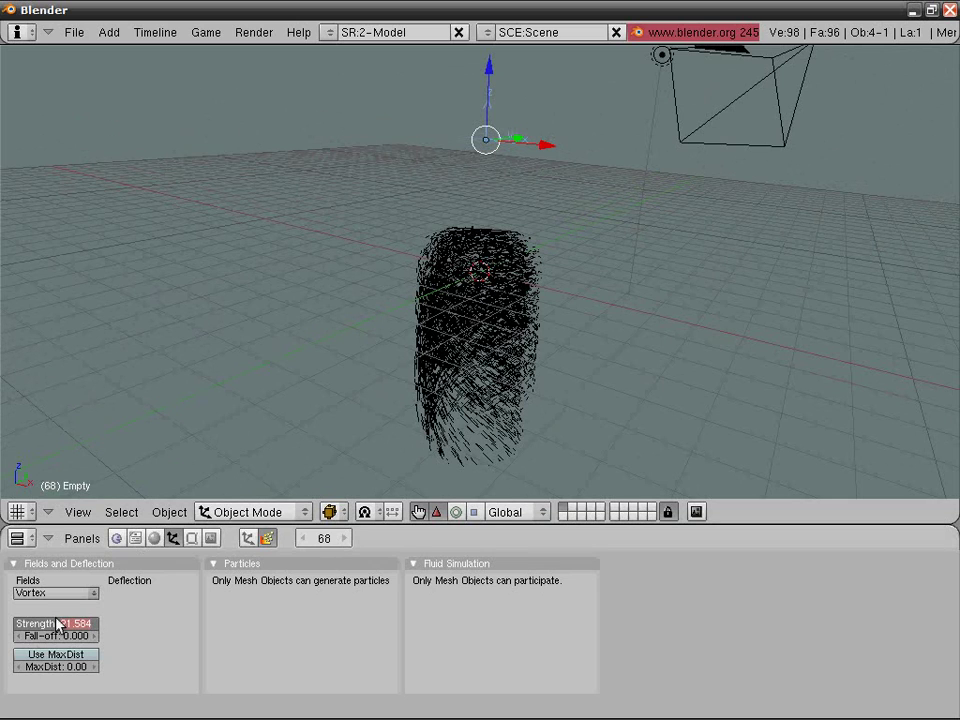
{"action": "type", "text": "100"}
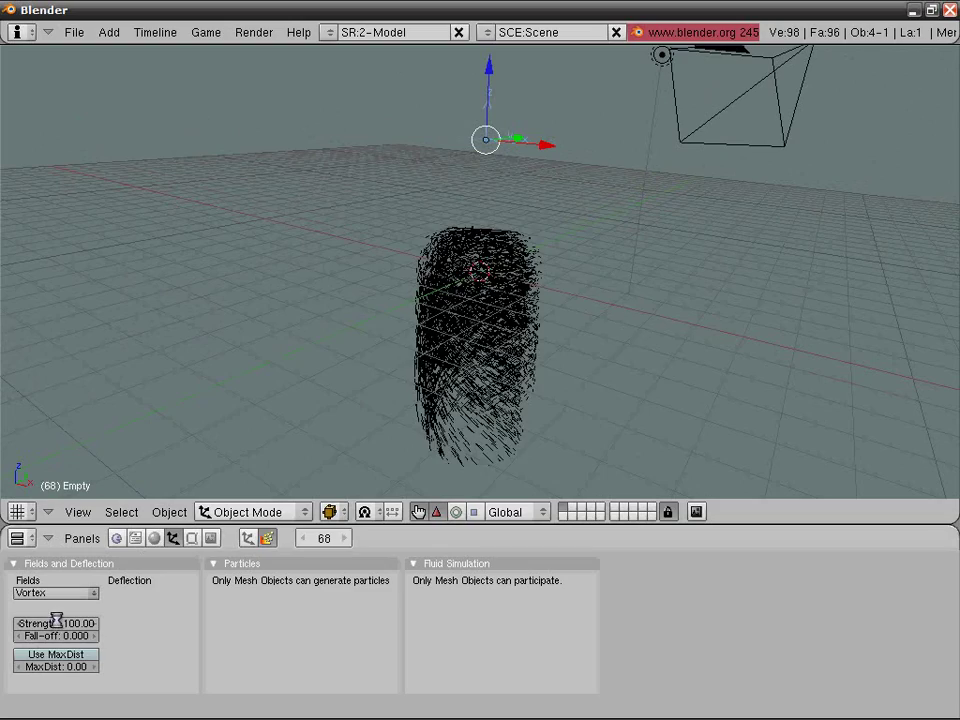
{"action": "key", "text": "Return"}
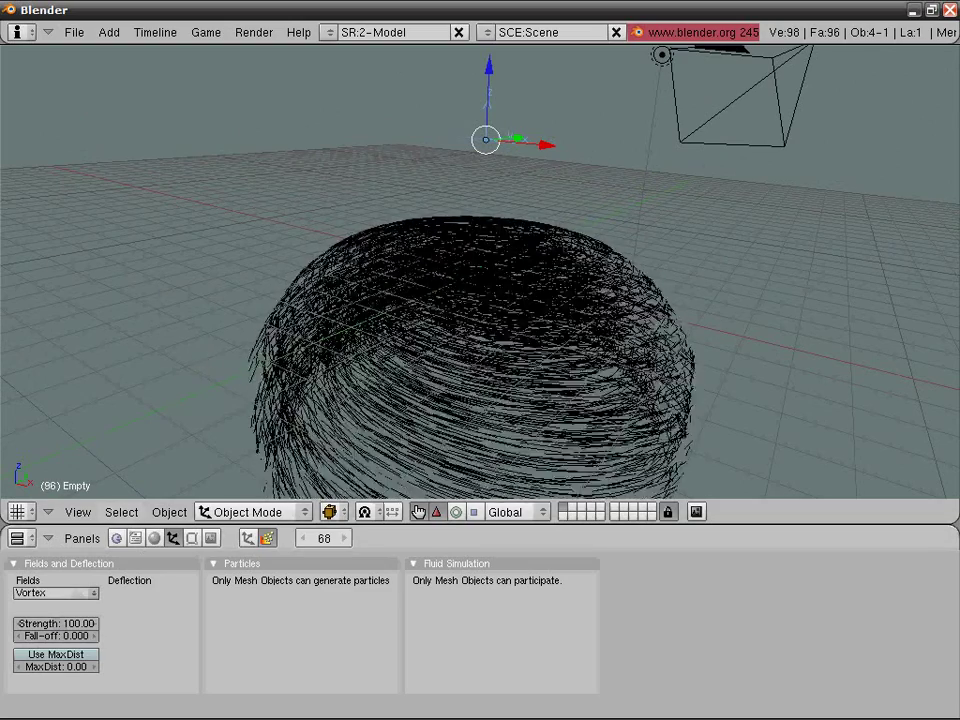
{"action": "key", "text": "Escape"}
{"action": "key", "text": "shift+Left"}
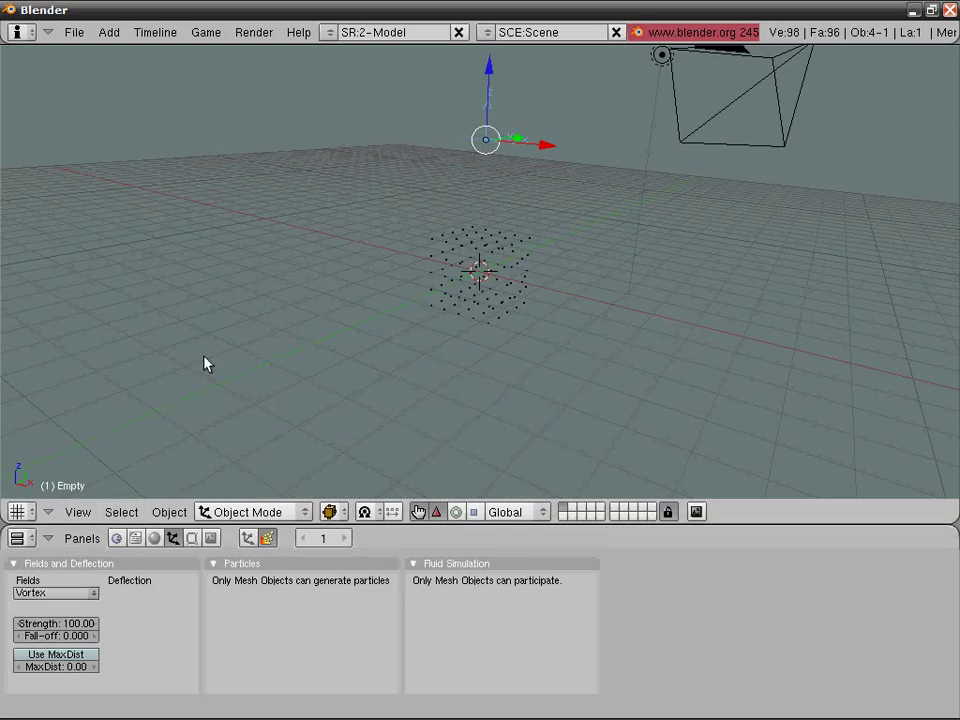
{"action": "key", "text": "alt+a"}
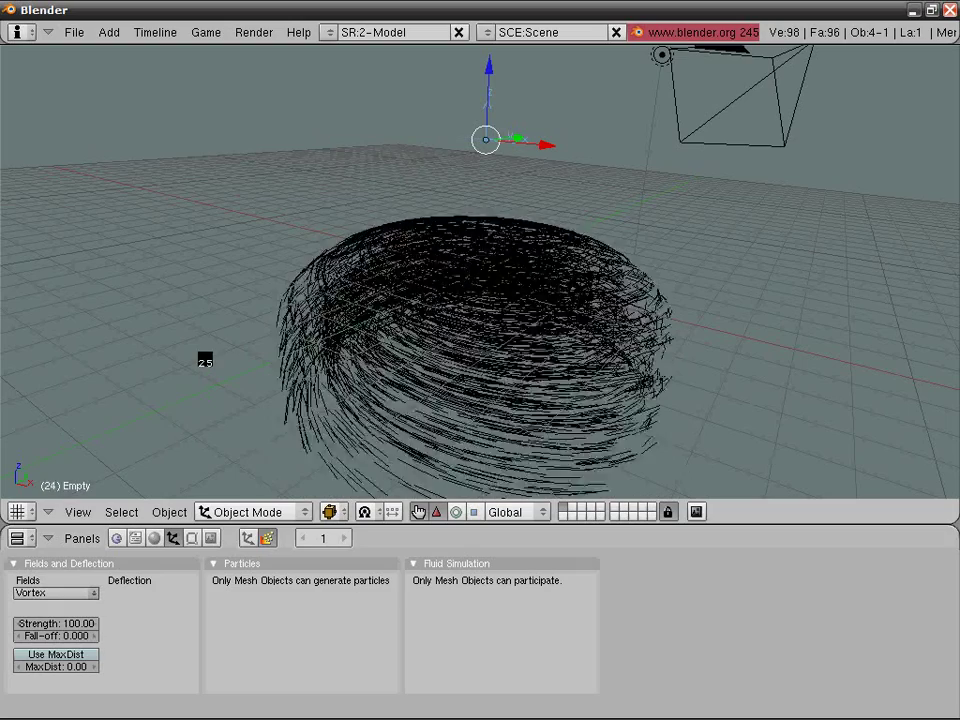
{"action": "key", "text": "Escape"}
{"action": "key", "text": "ctrl+Right"}
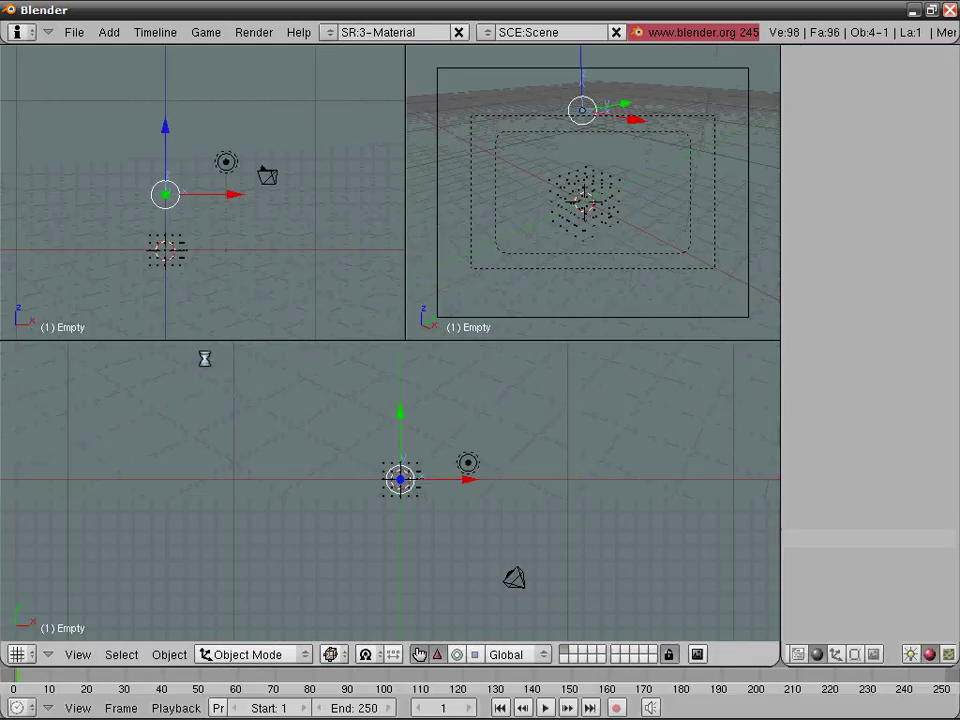
- Return to the Sequence screen and step the glowing cyan preview forward to frame 9
{"action": "key", "text": "ctrl+Right"}
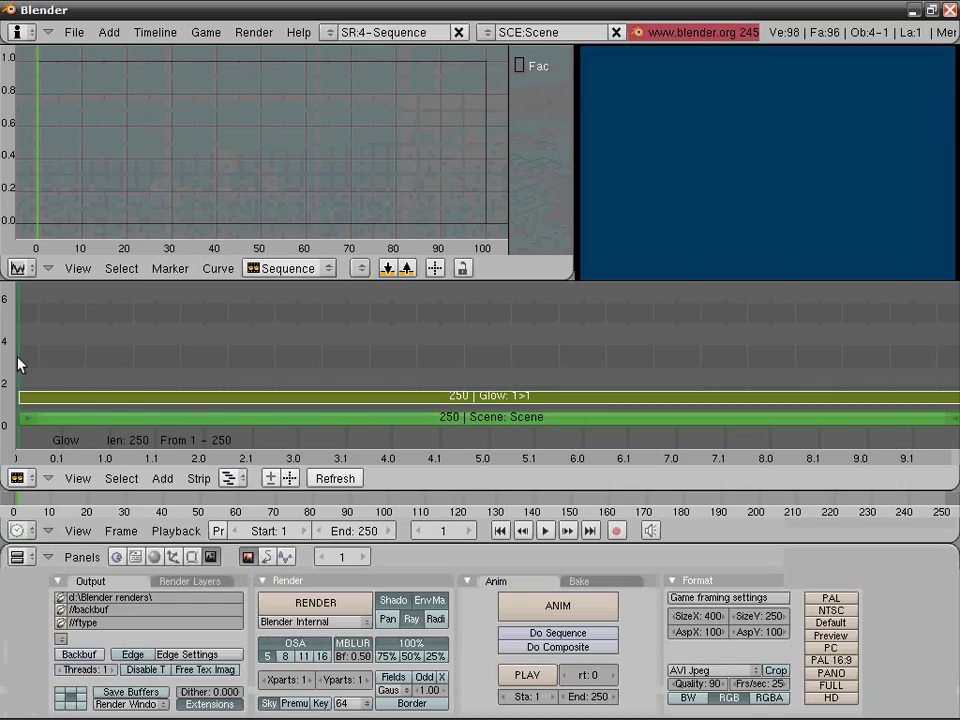
{"action": "left_click_drag", "start_coordinate": [17, 358], "coordinate": [20, 364]}
{"action": "key", "text": "Right"}
{"action": "key", "text": "Right"}
{"action": "key", "text": "Right"}
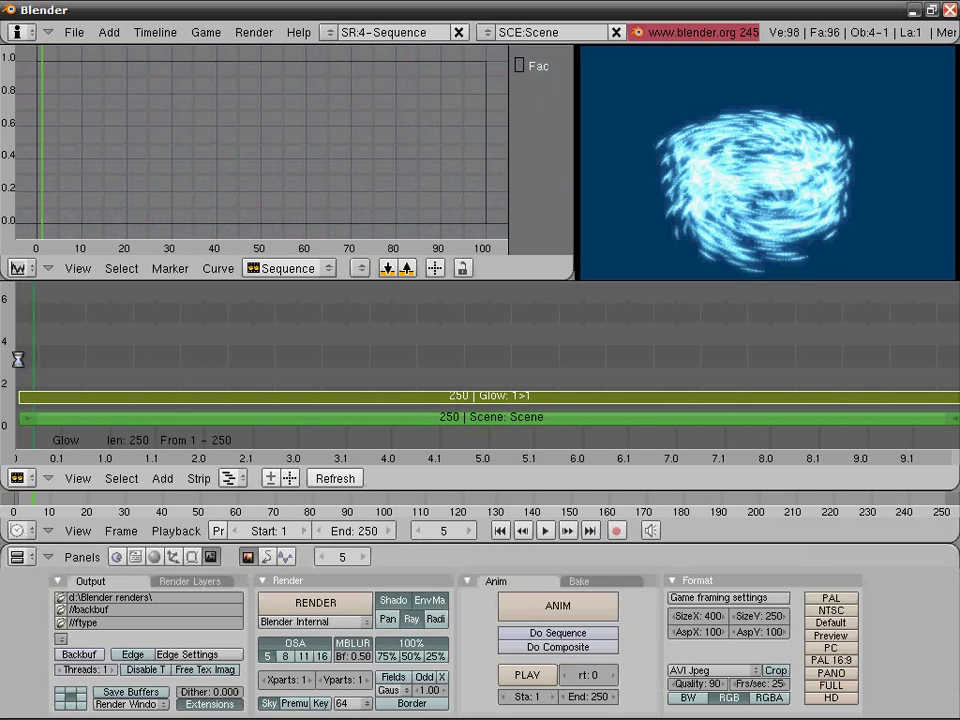
{"action": "key", "text": "Right"}
{"action": "key", "text": "Right"}
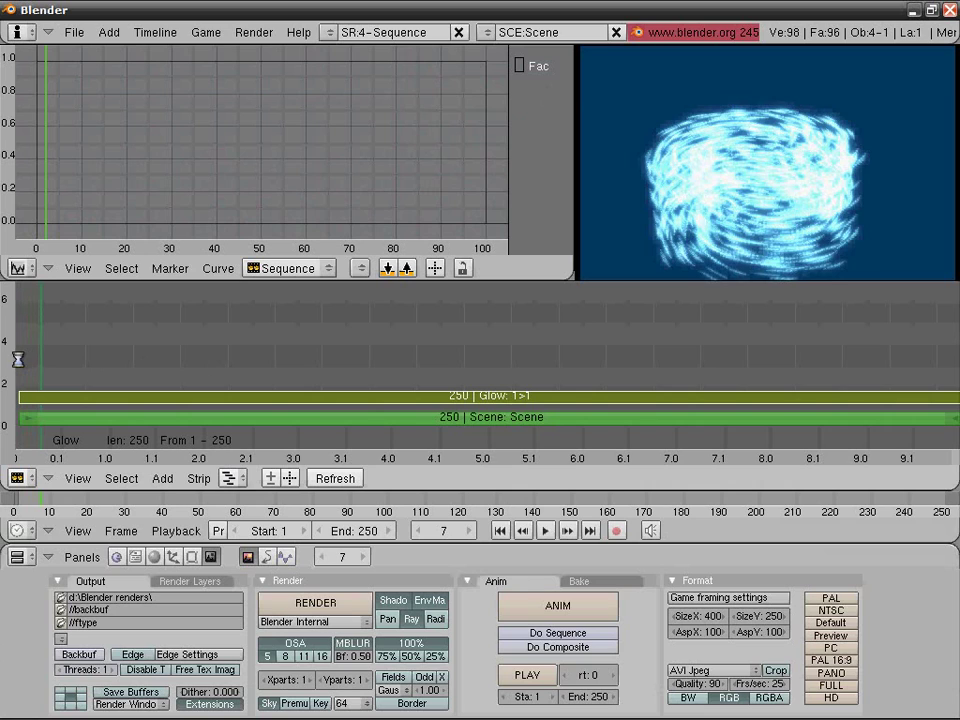
{"action": "key", "text": "Right"}
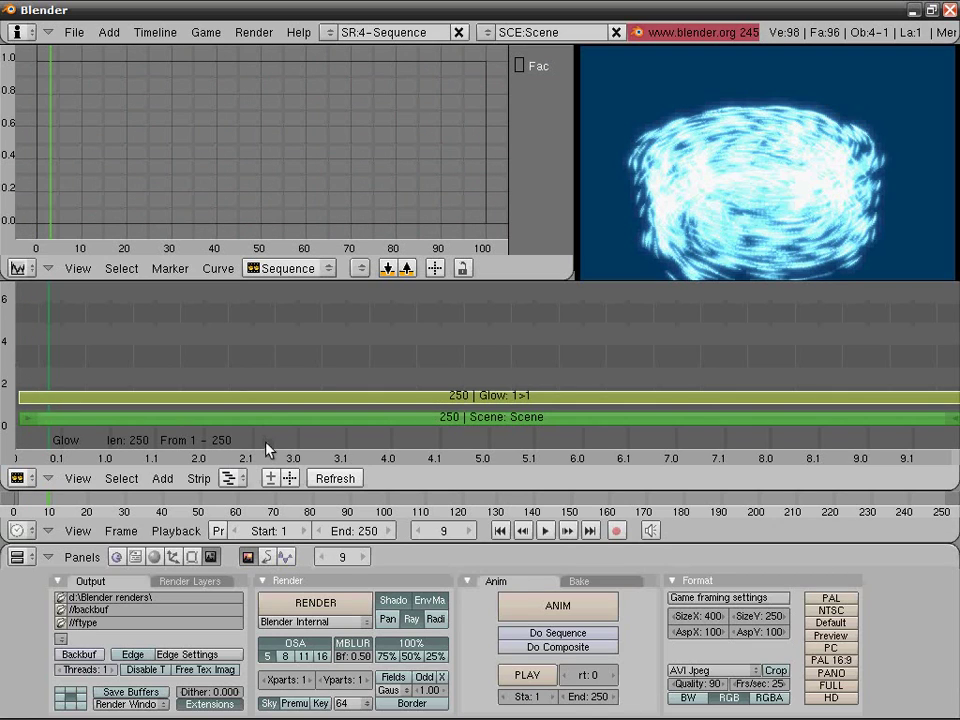
{"action": "key", "text": "F5"}
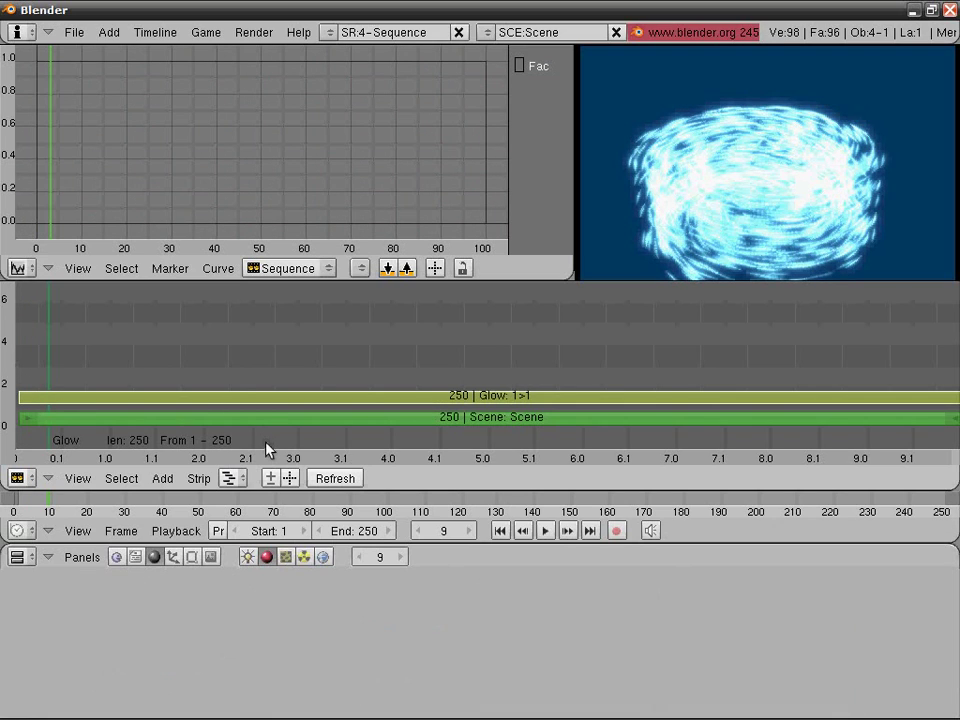